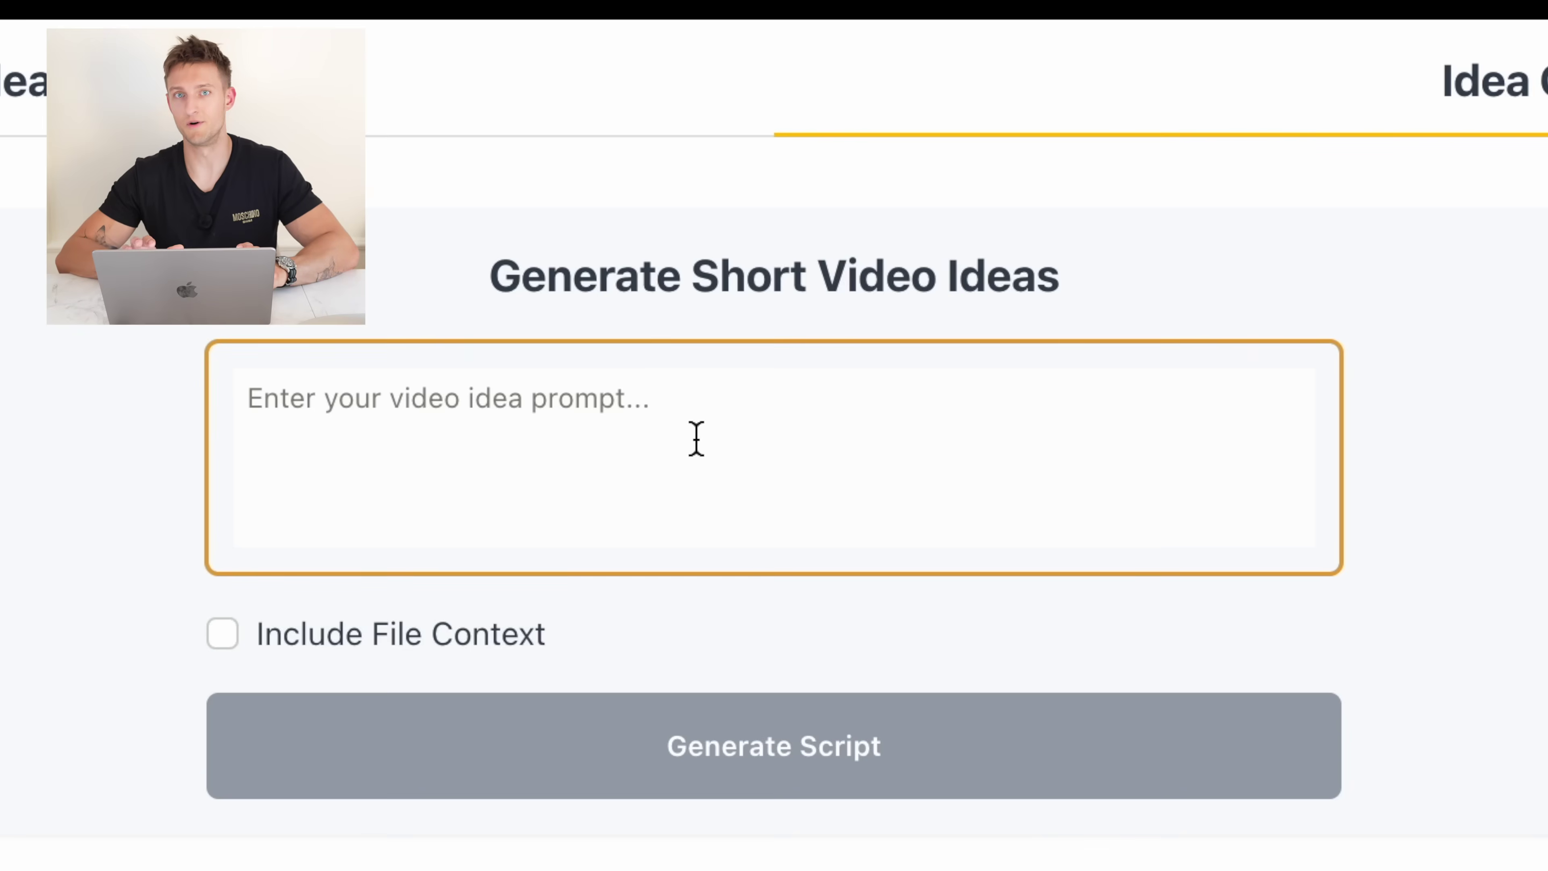
# Enter a prompt for a short video about losing weight and generate its script
pyautogui.write('create a short videa')
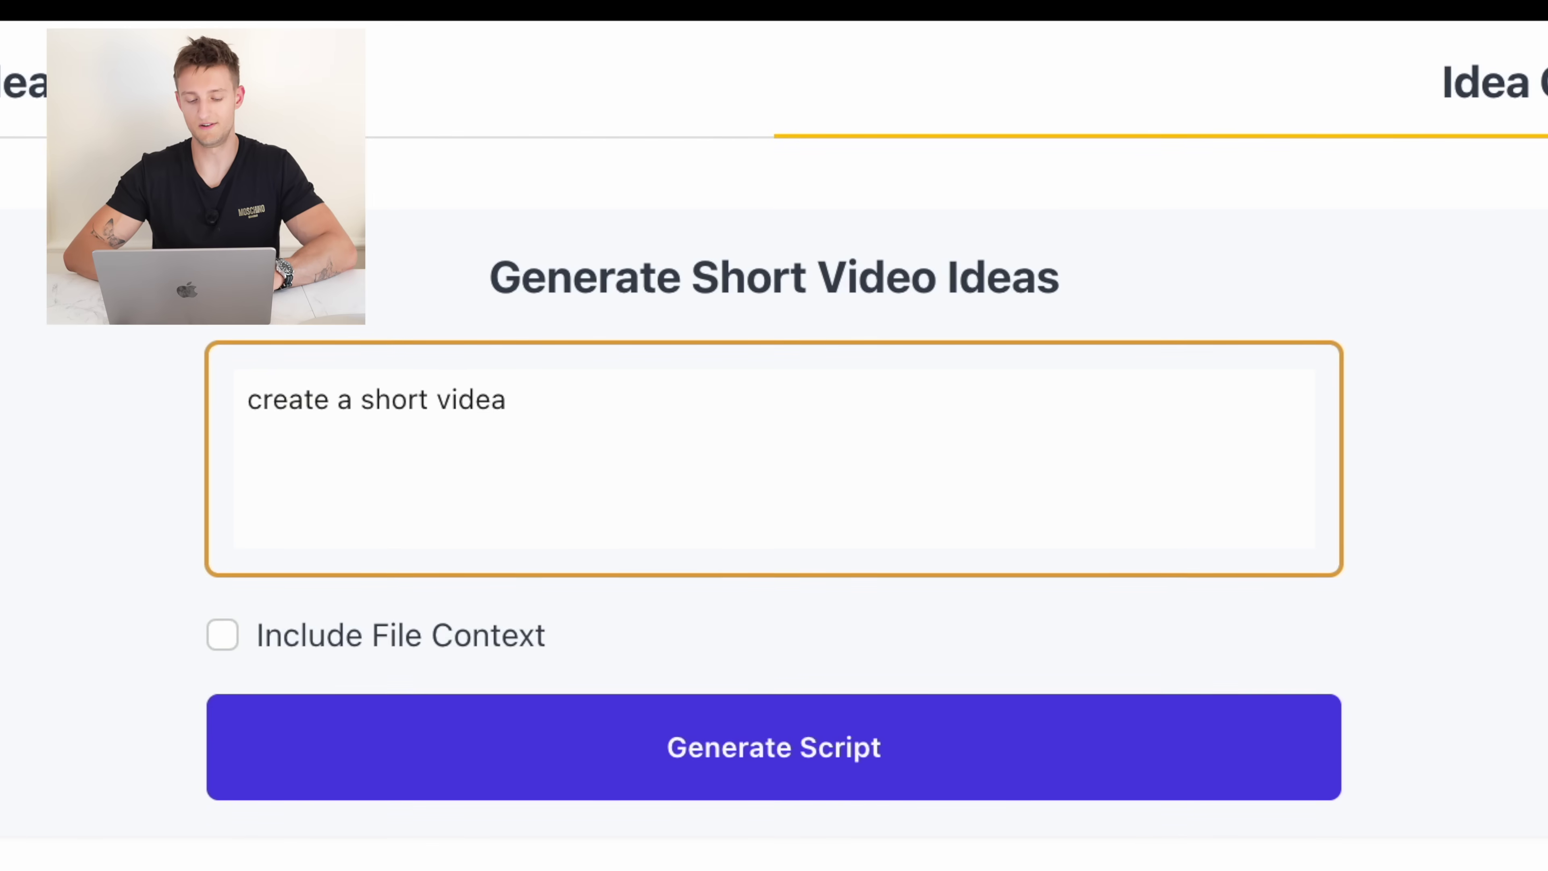
pyautogui.press('BackSpace')
pyautogui.write('o about top 3')
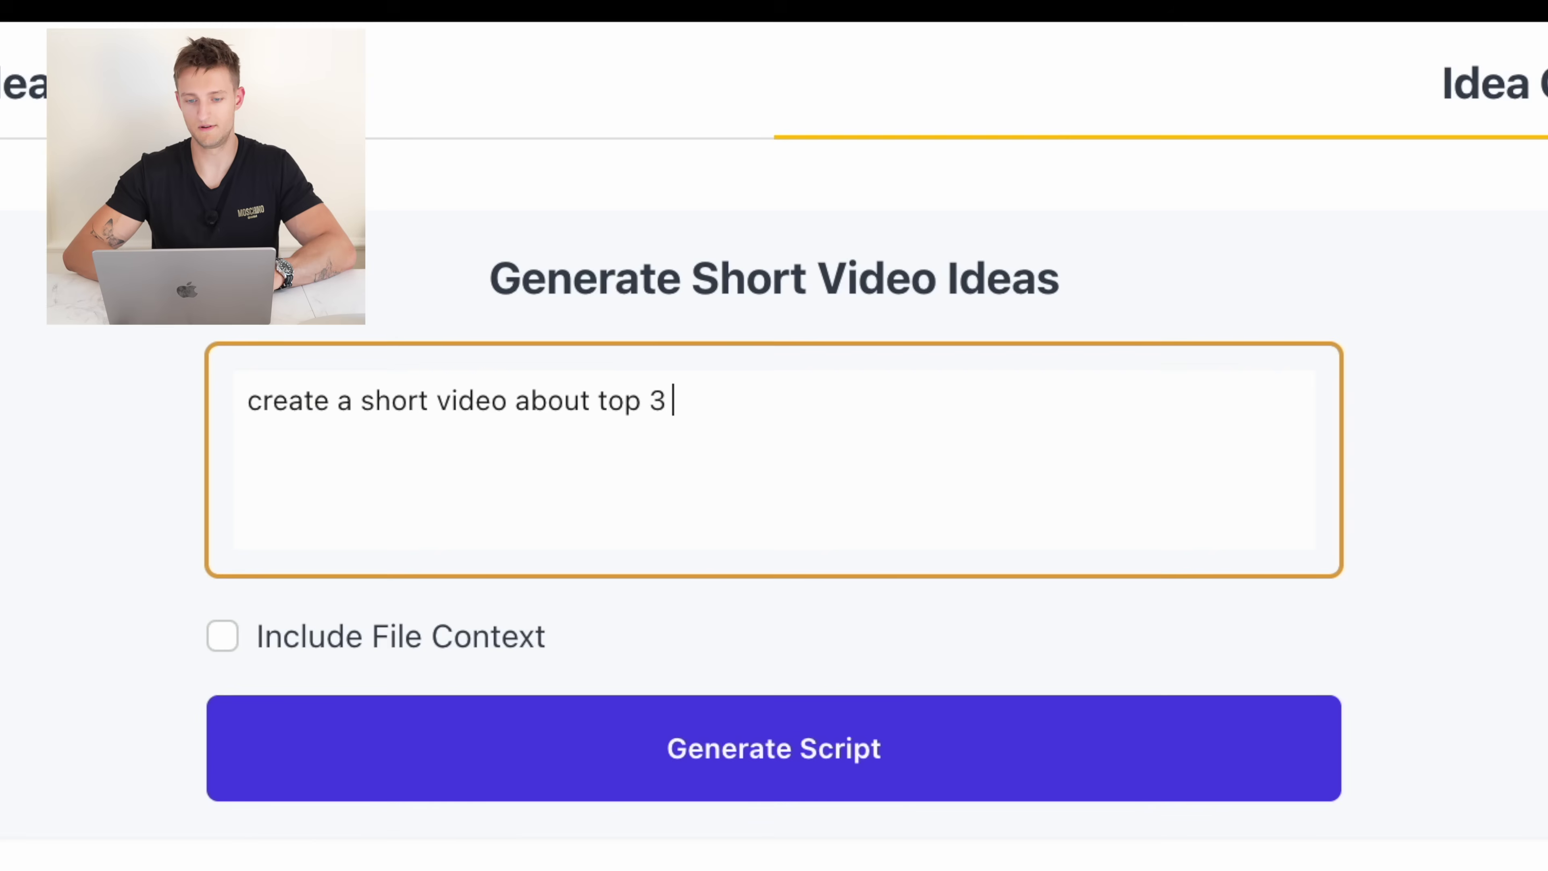
pyautogui.write(' lose weight')
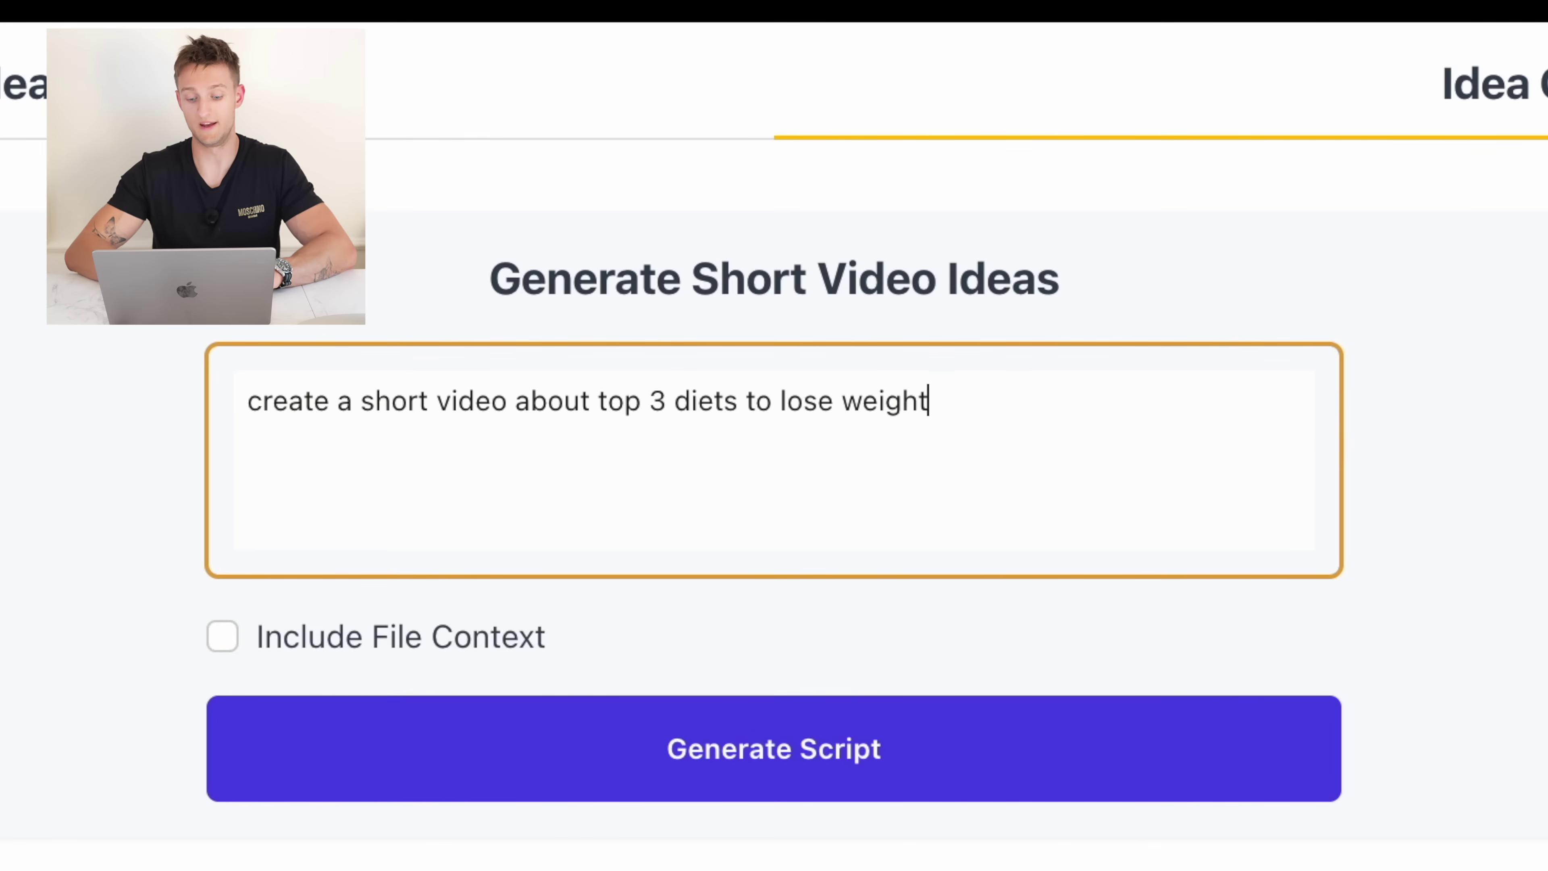
pyautogui.click(750, 754)
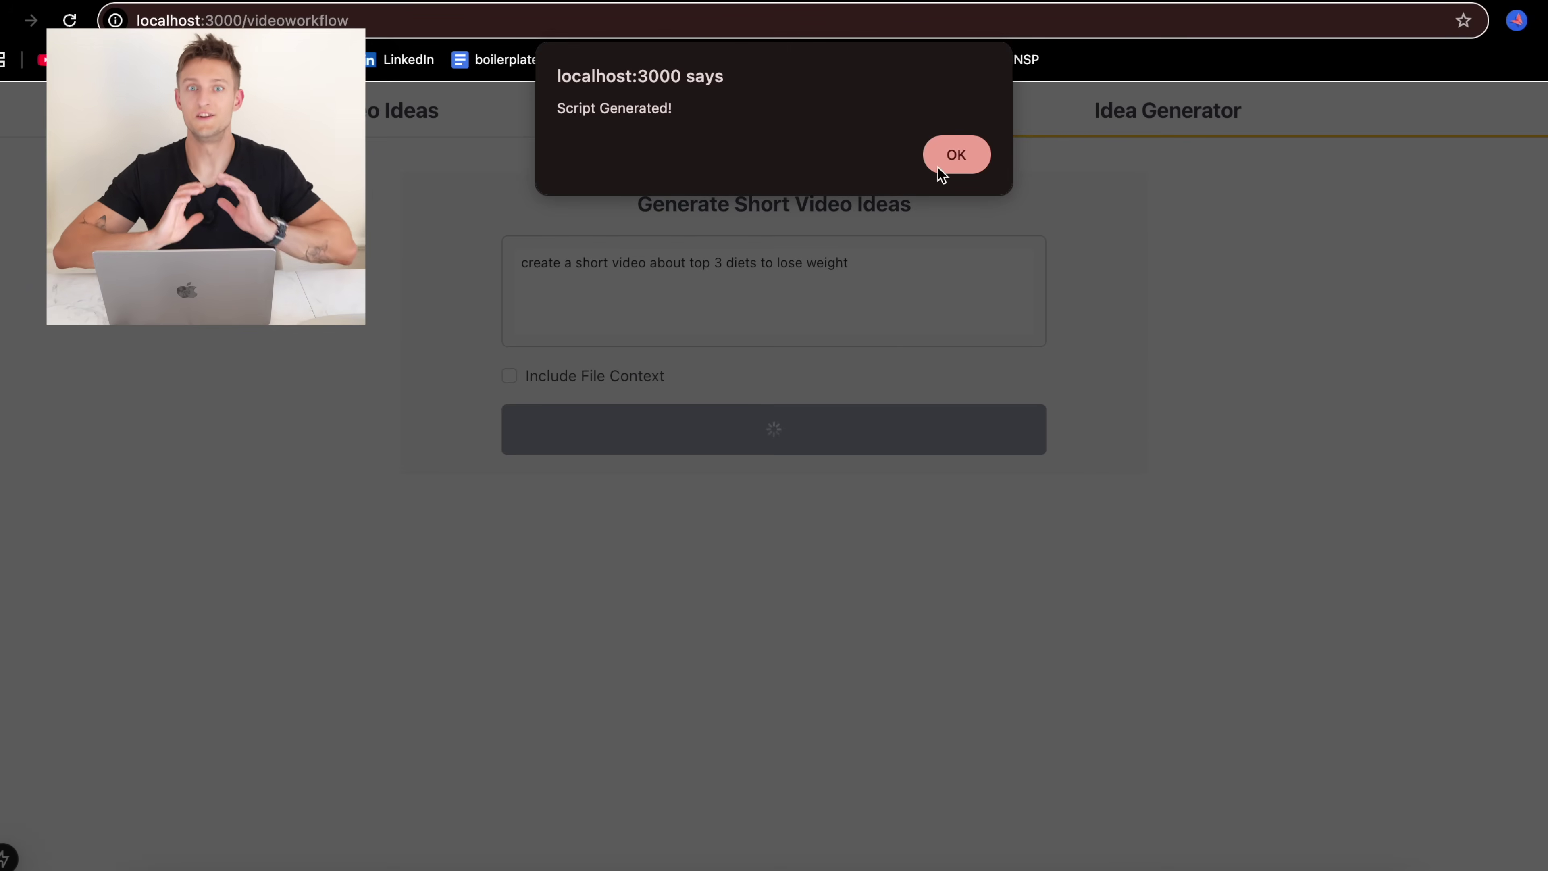
# Open the newly generated diet idea's frames from the Video Ideas list
pyautogui.click(947, 159)
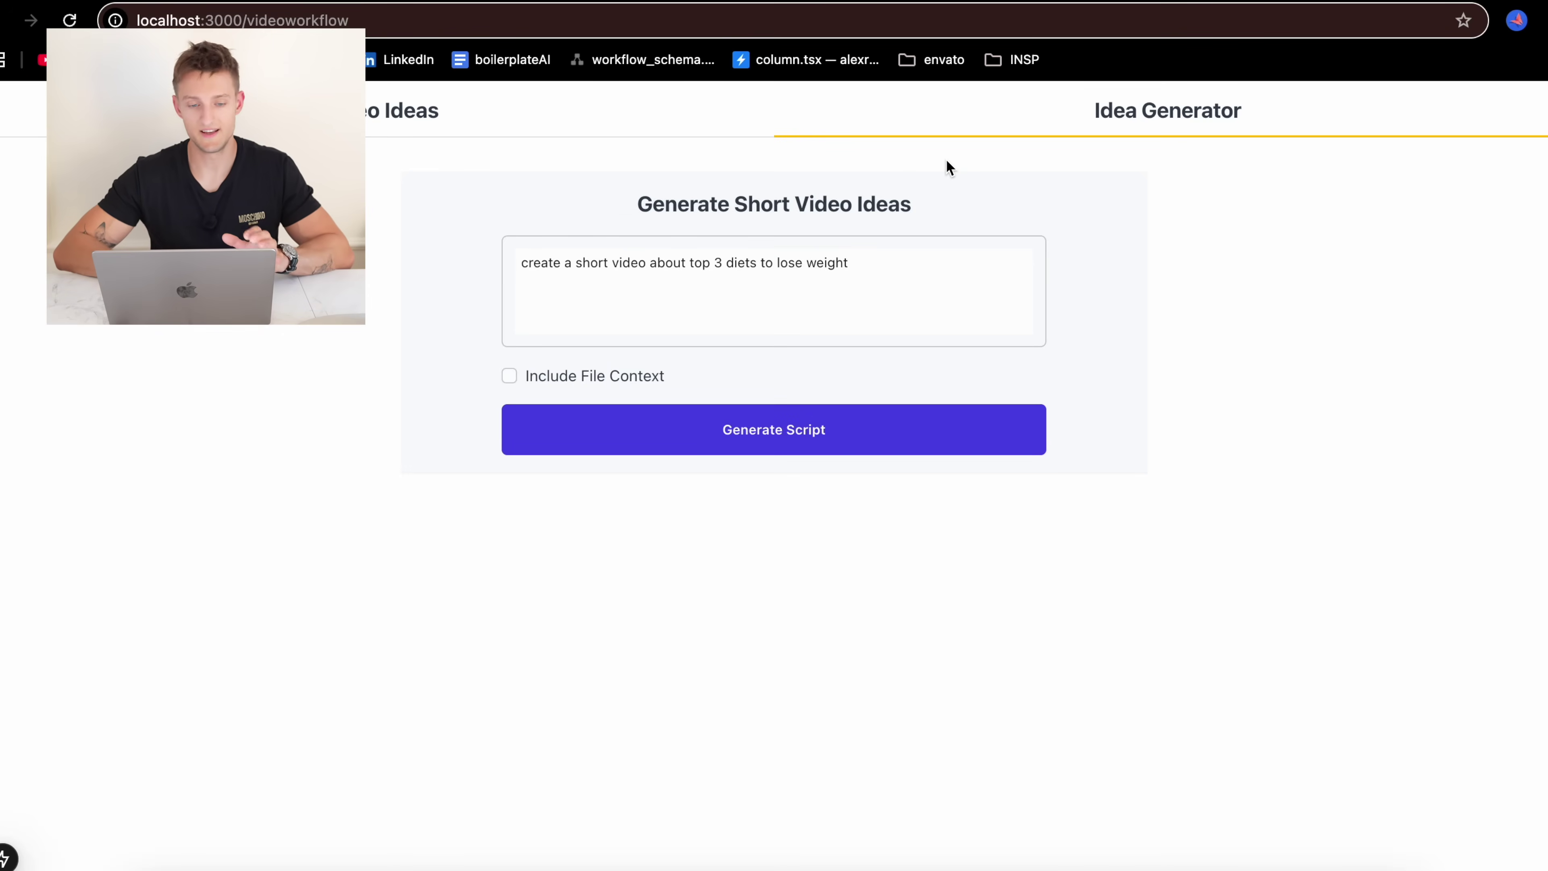
pyautogui.click(440, 128)
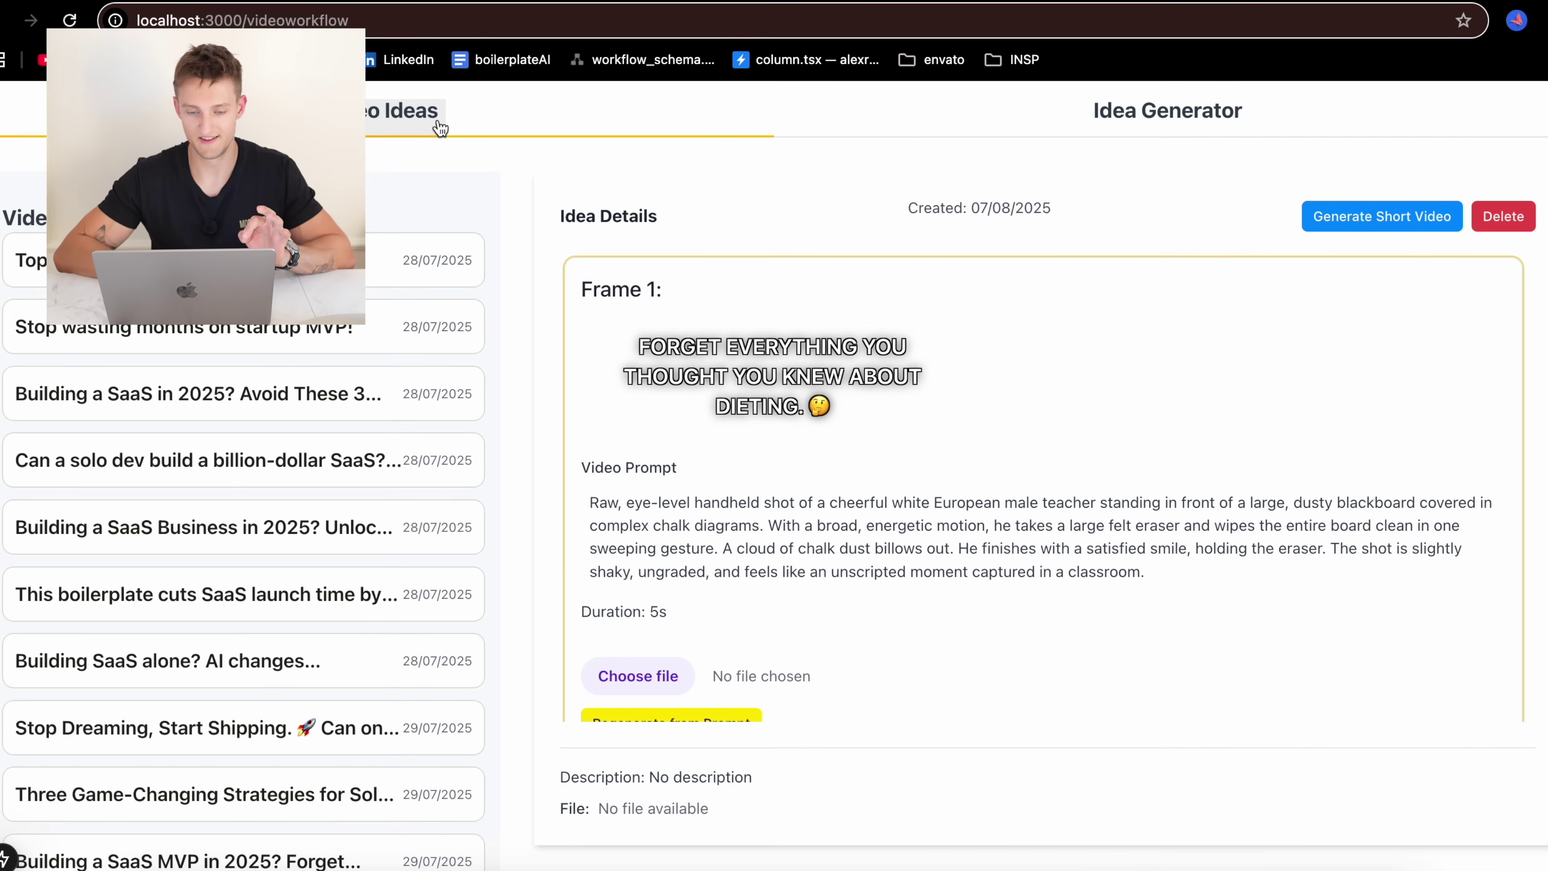
pyautogui.scroll(-10, 265, 730)
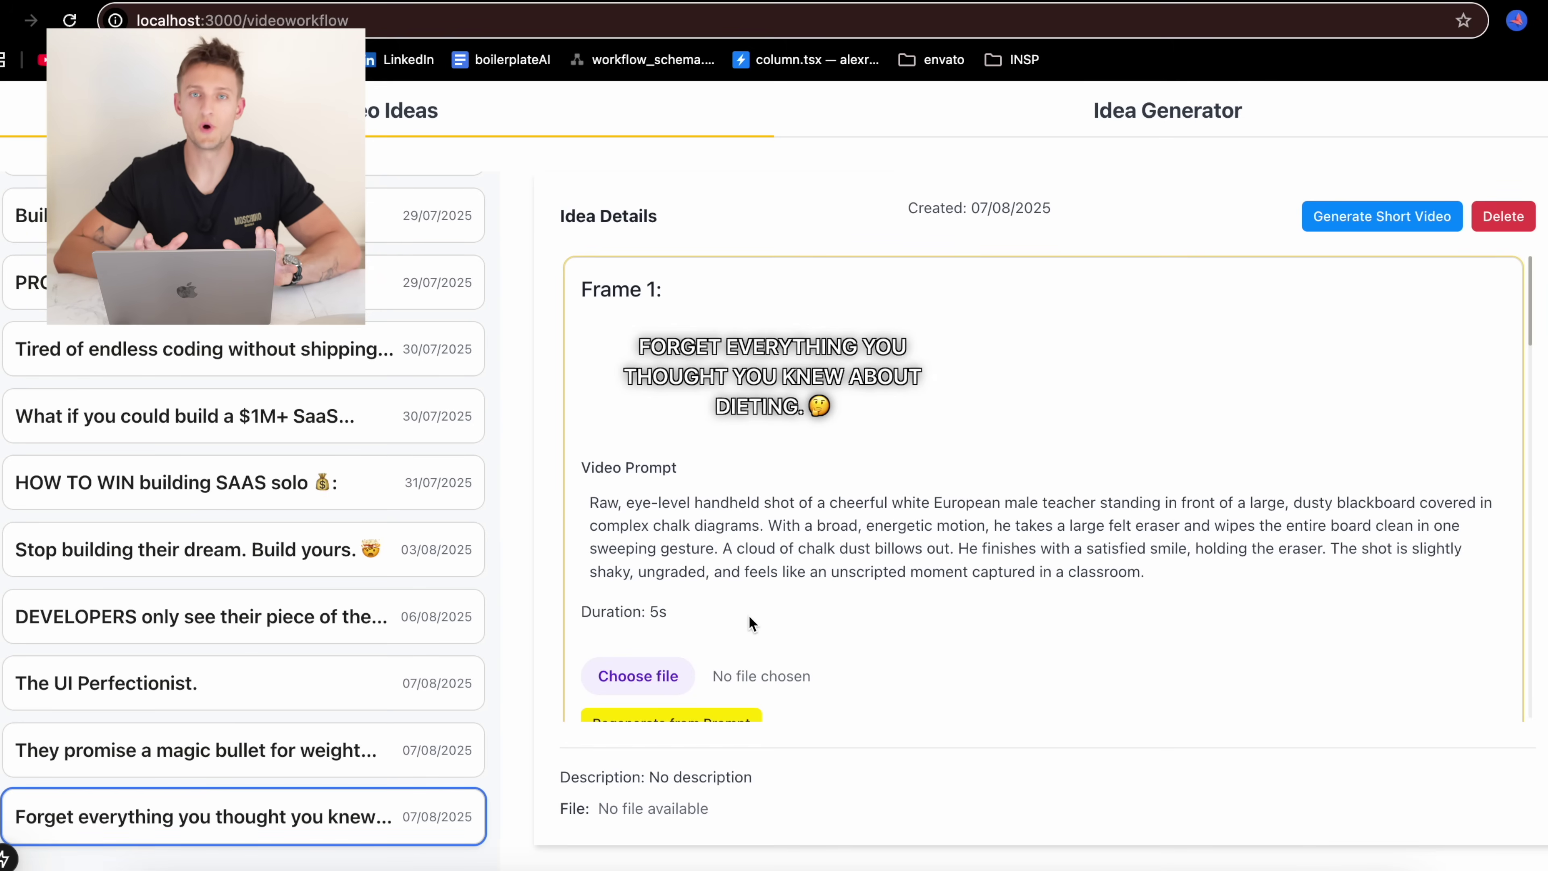
pyautogui.click(310, 757)
pyautogui.click(314, 818)
pyautogui.scroll(-2, 638, 633)
pyautogui.scroll(2, 924, 522)
pyautogui.scroll(-15, 926, 529)
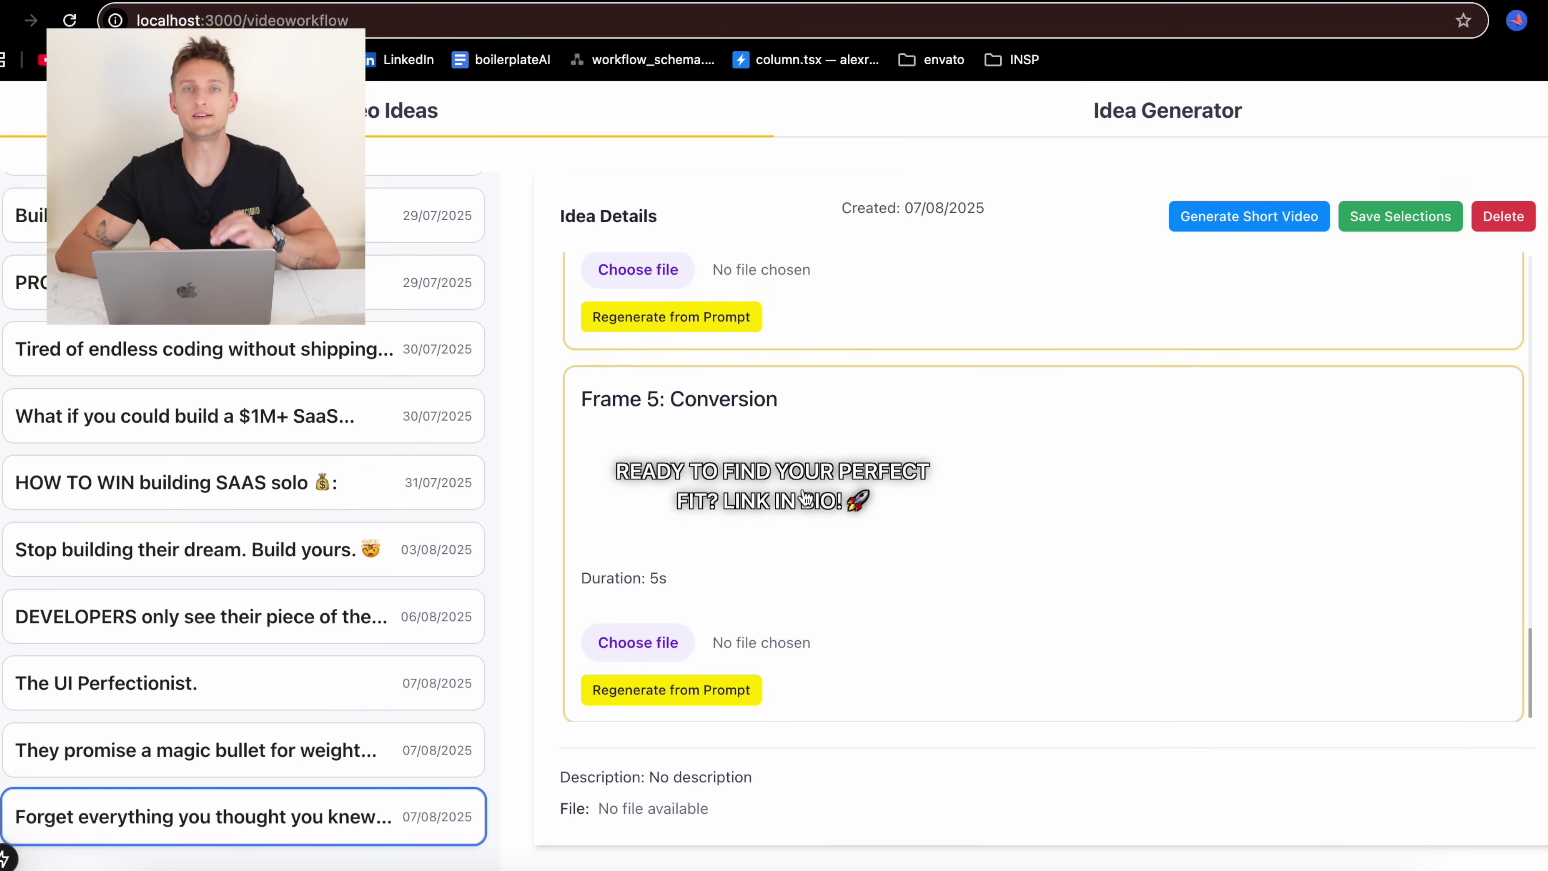
# Change Frame 5's caption to end with 'JOIN ME ON YOUTUBE!' and save it
pyautogui.click(806, 498)
pyautogui.press('BackSpace')
pyautogui.press('BackSpace')
pyautogui.press('BackSpace')
pyautogui.press('BackSpace')
pyautogui.press('BackSpace')
pyautogui.press('BackSpace')
pyautogui.press('BackSpace')
pyautogui.press('BackSpace')
pyautogui.press('BackSpace')
pyautogui.press('BackSpace')
pyautogui.press('BackSpace')
pyautogui.press('BackSpace')
pyautogui.write('JOIN! ME ON YOUTUBE')
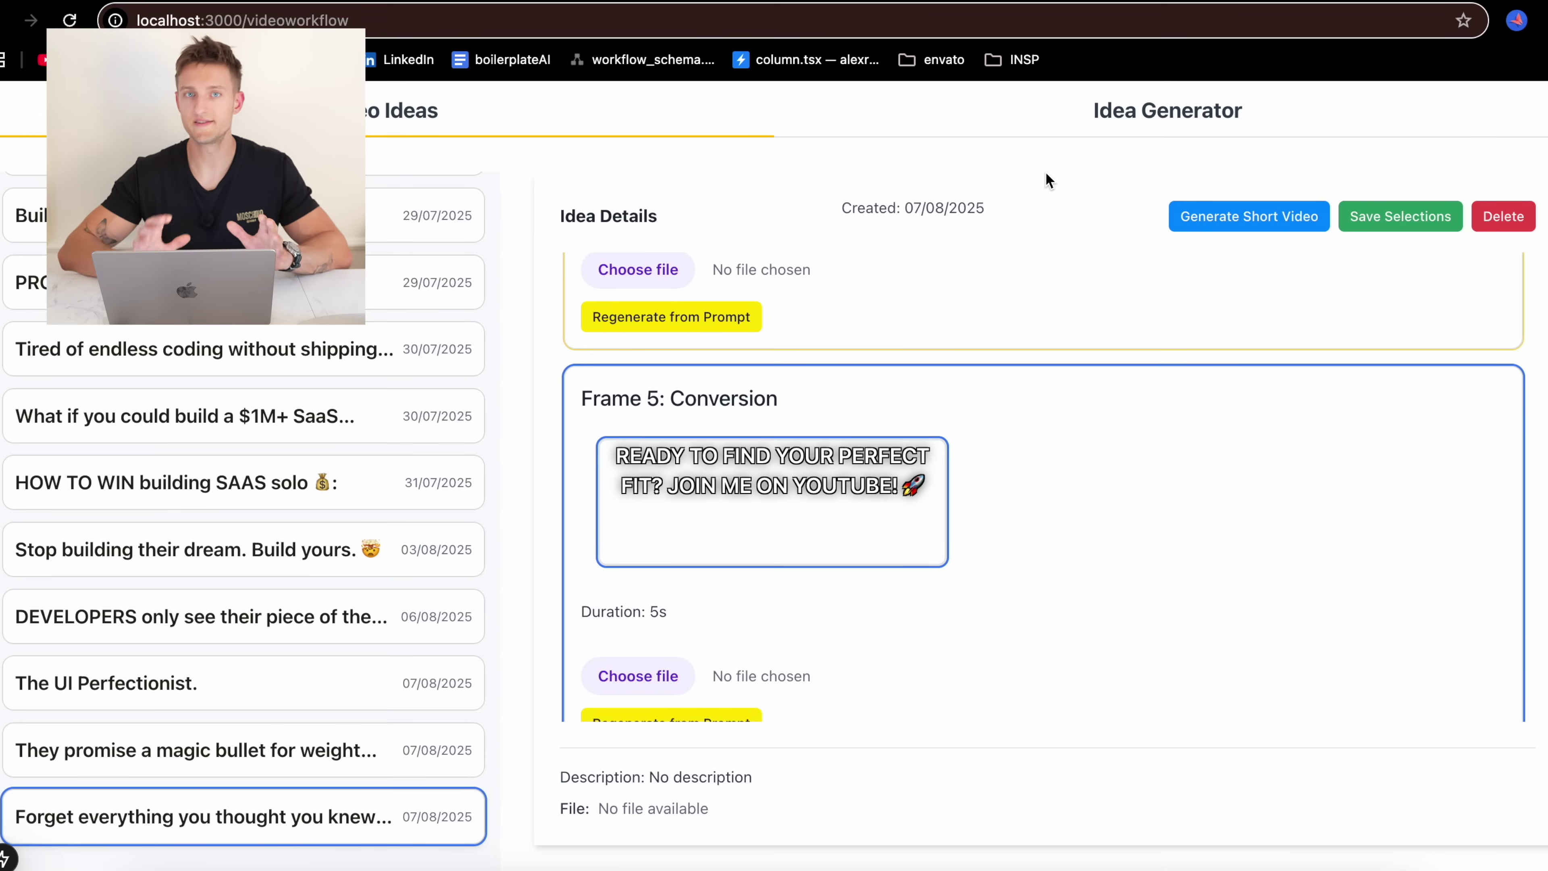
pyautogui.click(1434, 213)
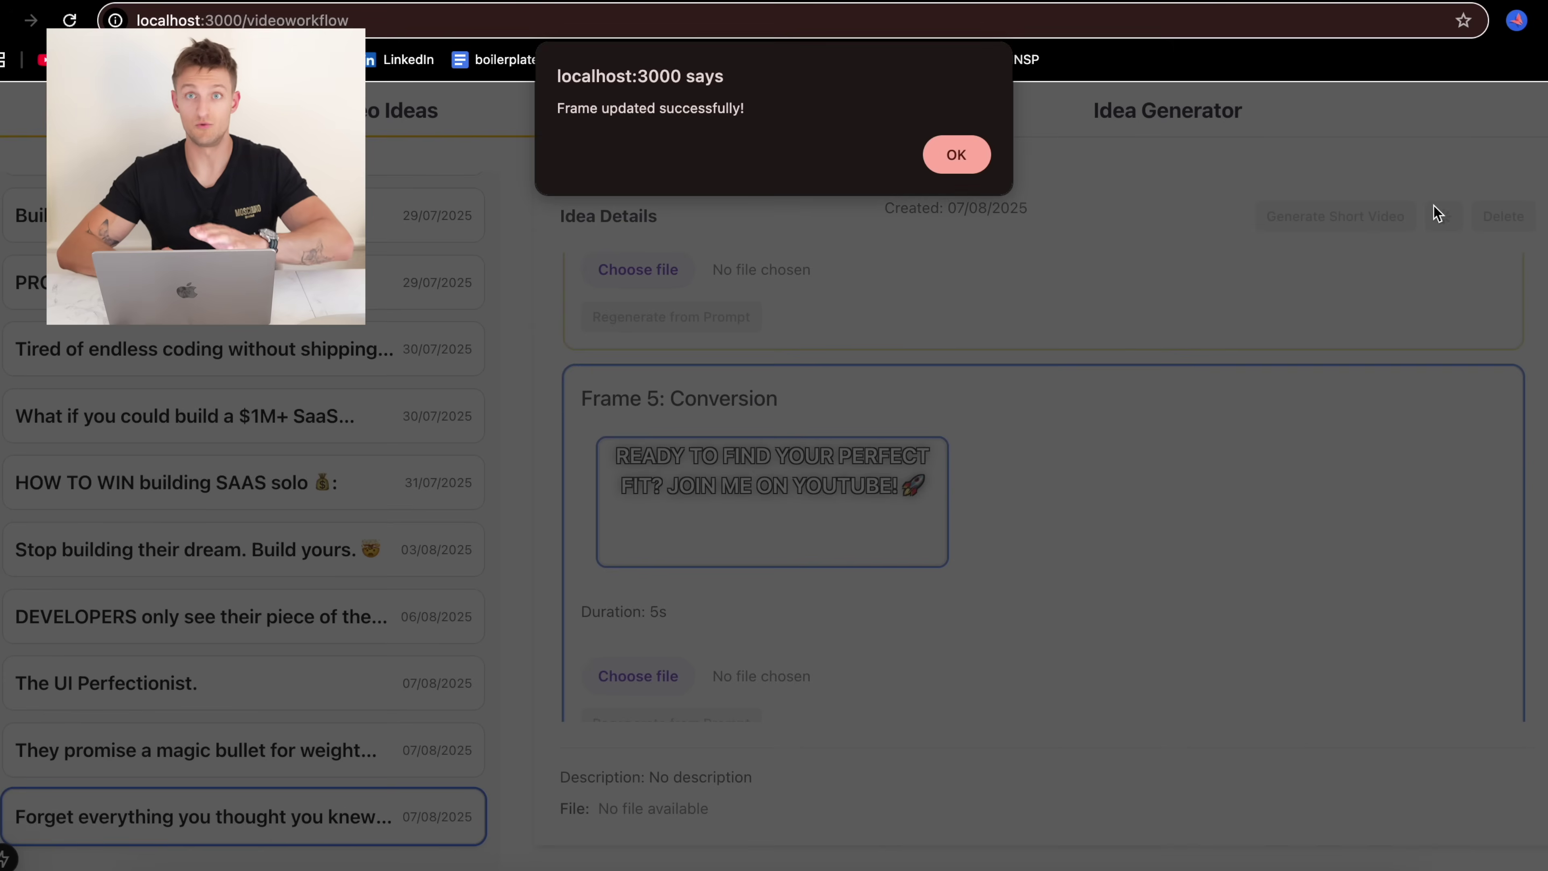
pyautogui.click(957, 155)
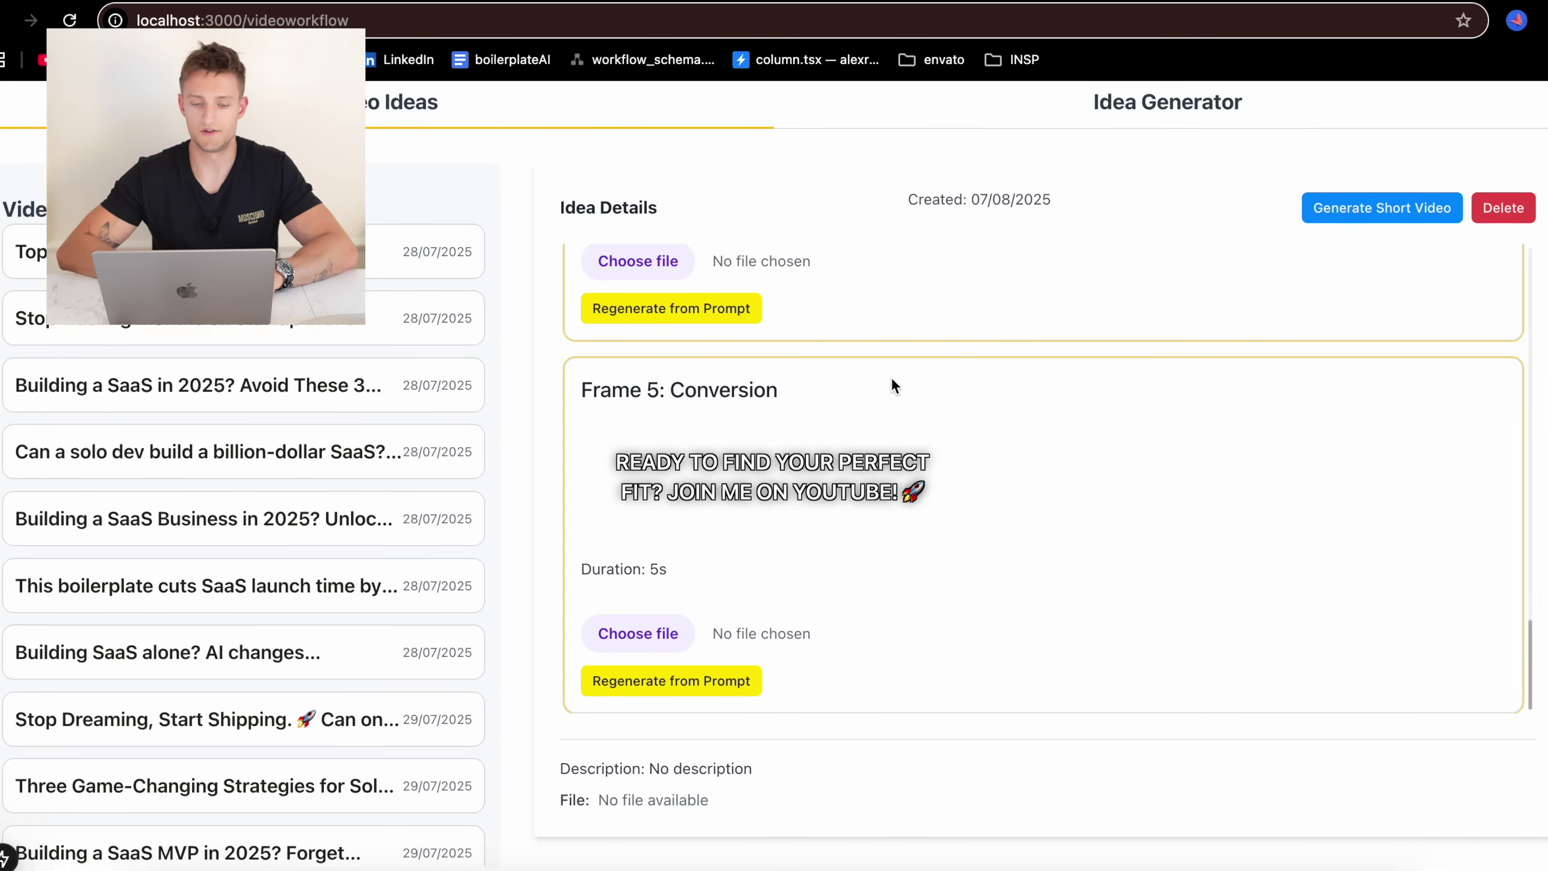
# Generate the short video from the diet idea's frames and play the final video
pyautogui.click(1396, 218)
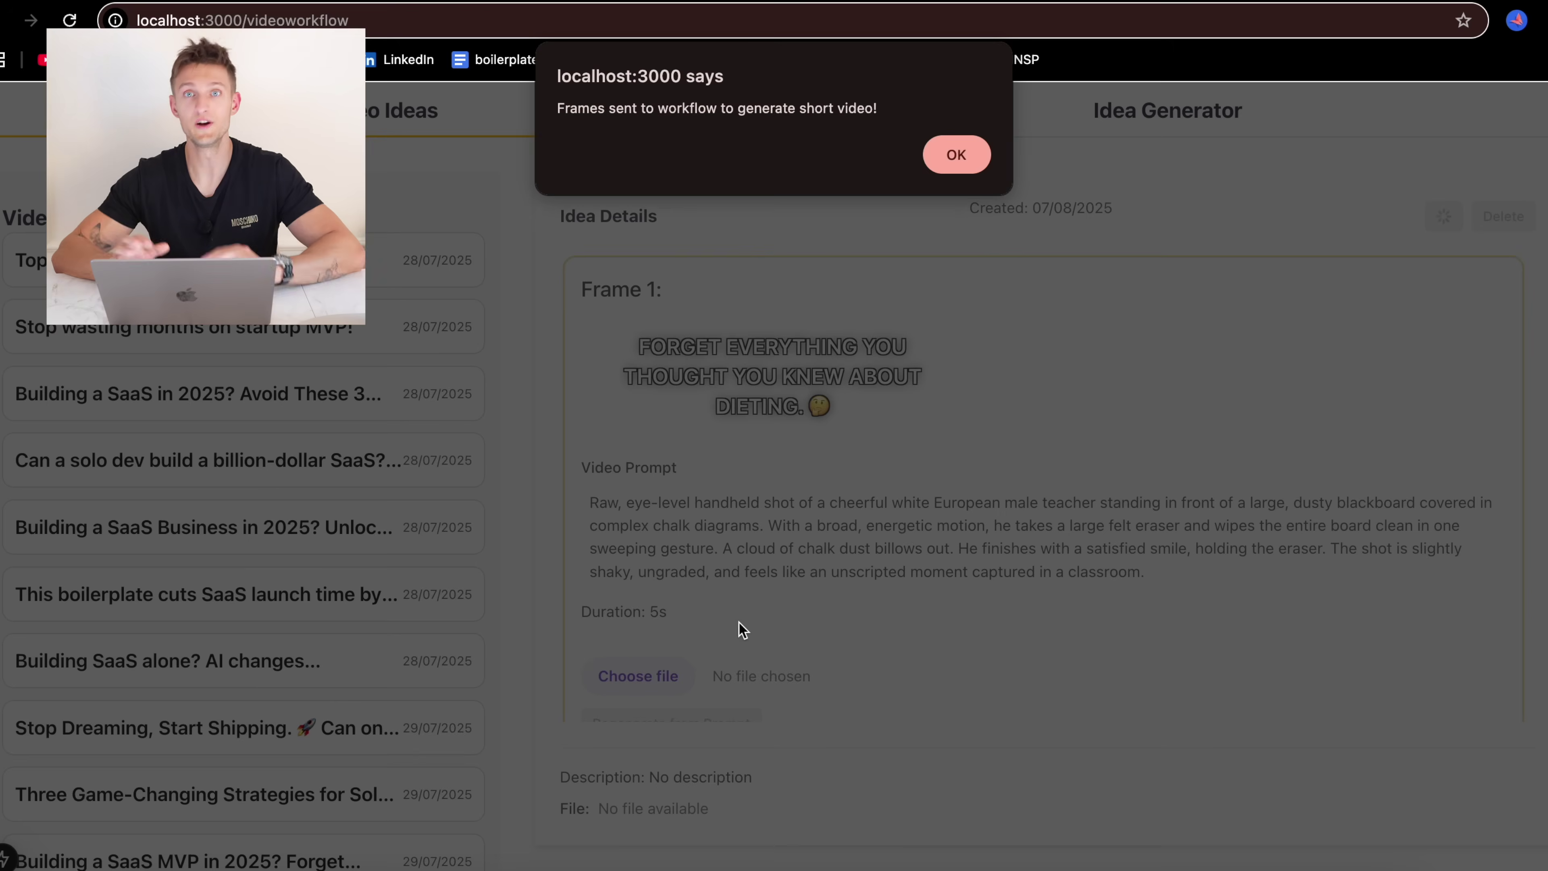
pyautogui.click(974, 164)
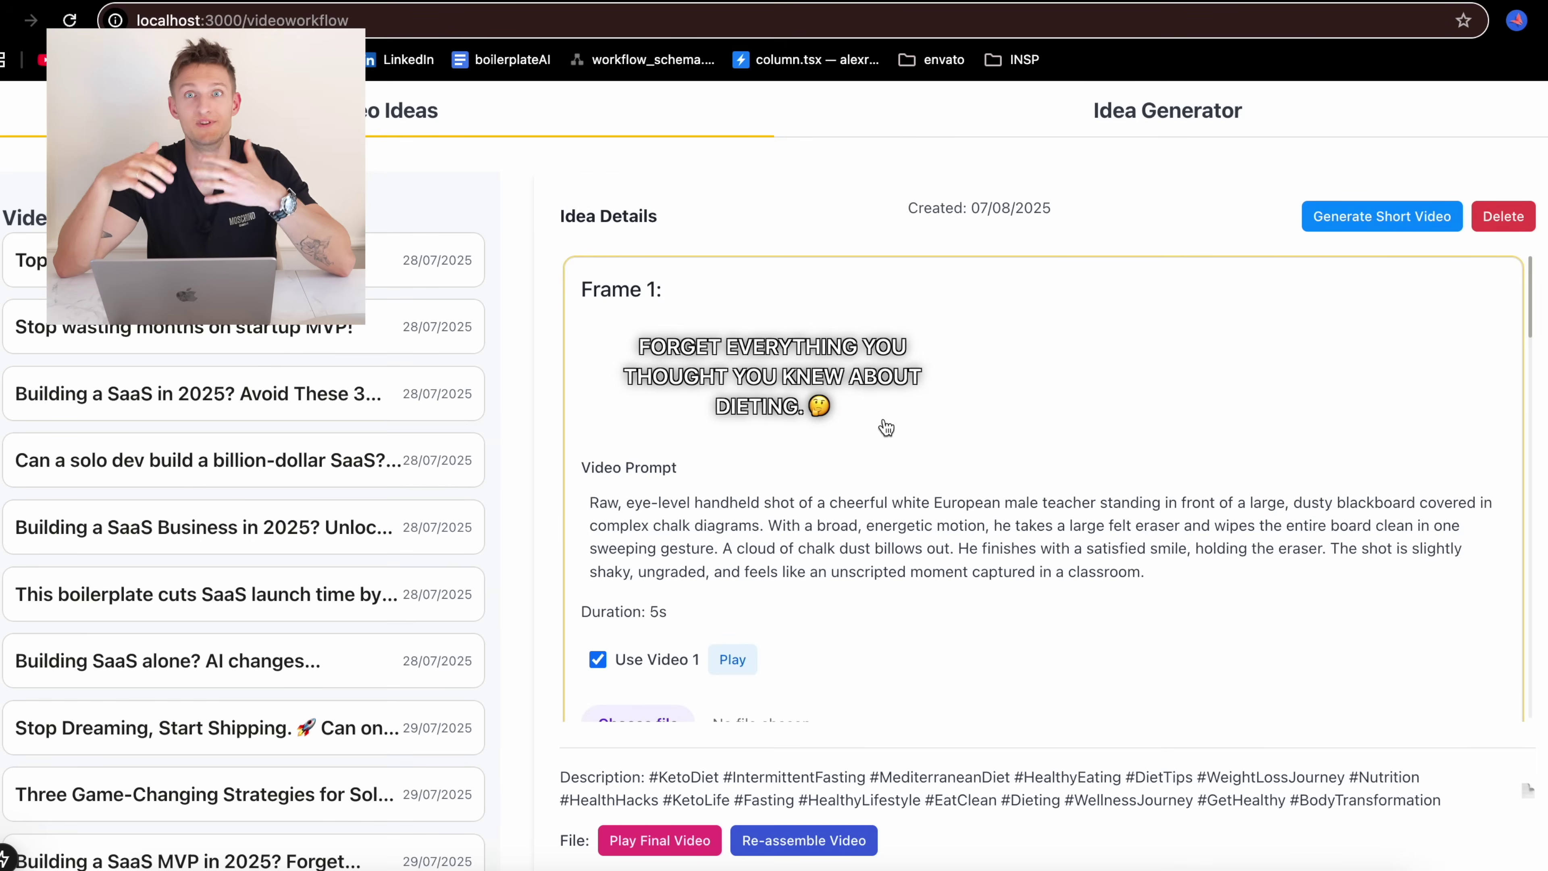
pyautogui.scroll(-2, 884, 428)
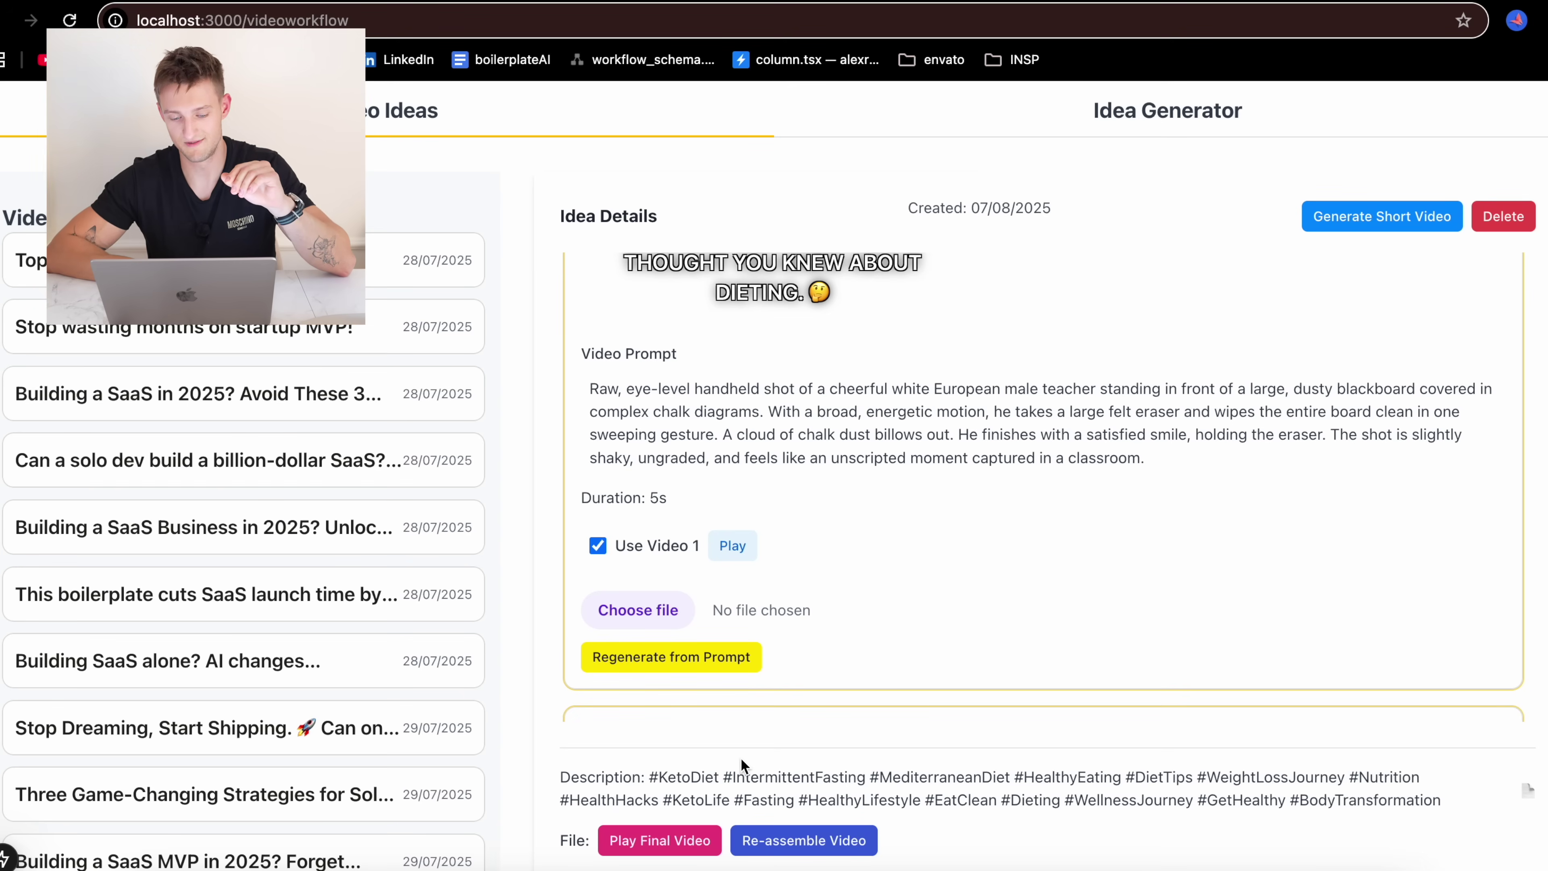
pyautogui.click(658, 833)
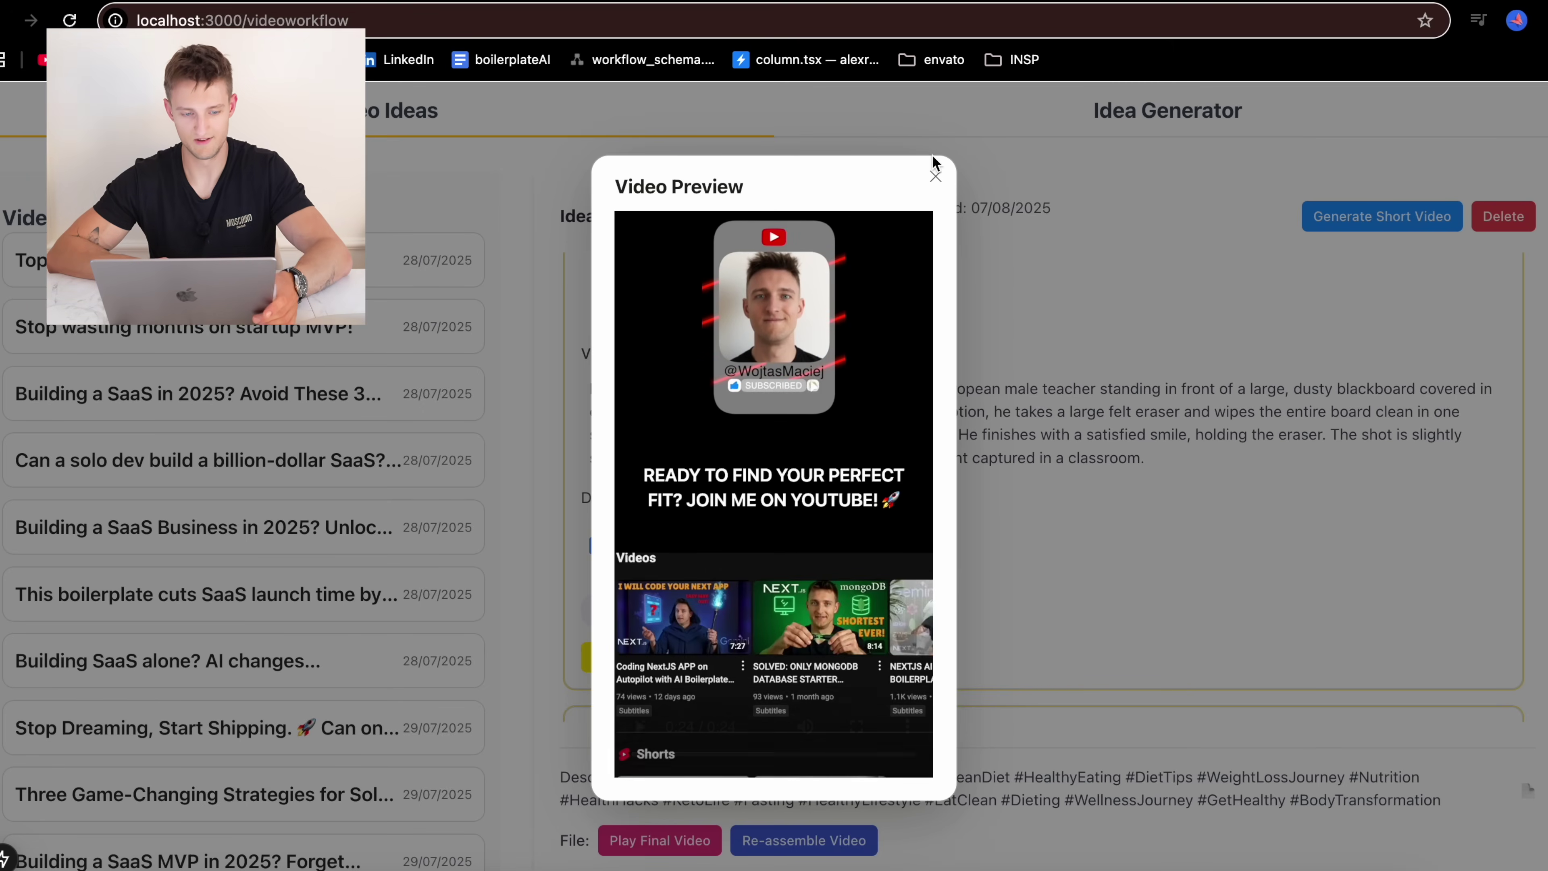
# Play Frame 2's 'FIRST: THE KETO DIET' clip, then close the preview
pyautogui.click(936, 175)
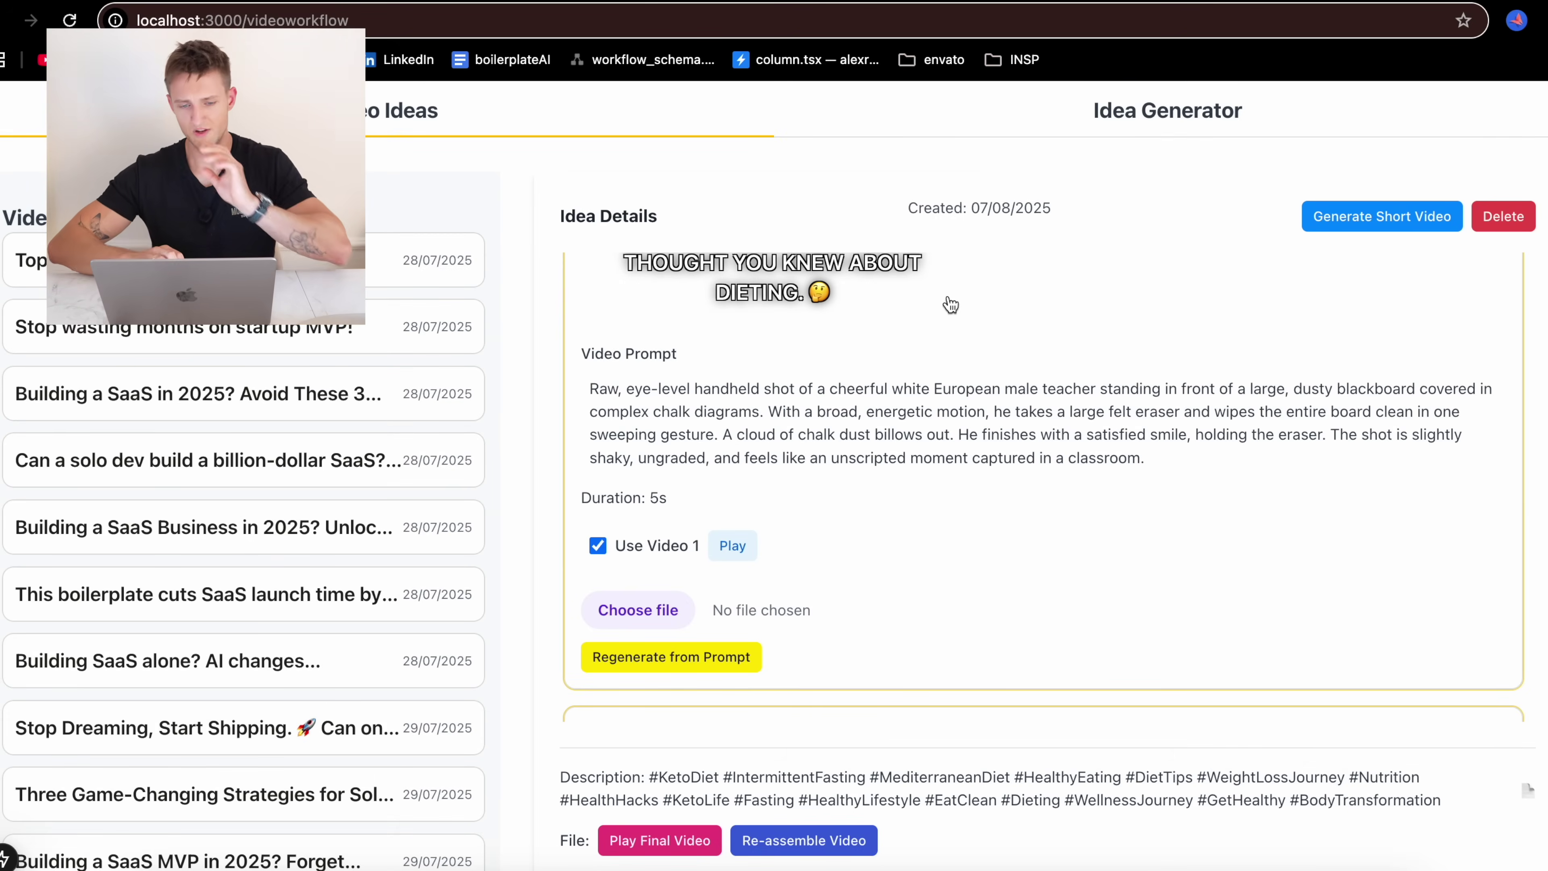
pyautogui.scroll(-8, 975, 379)
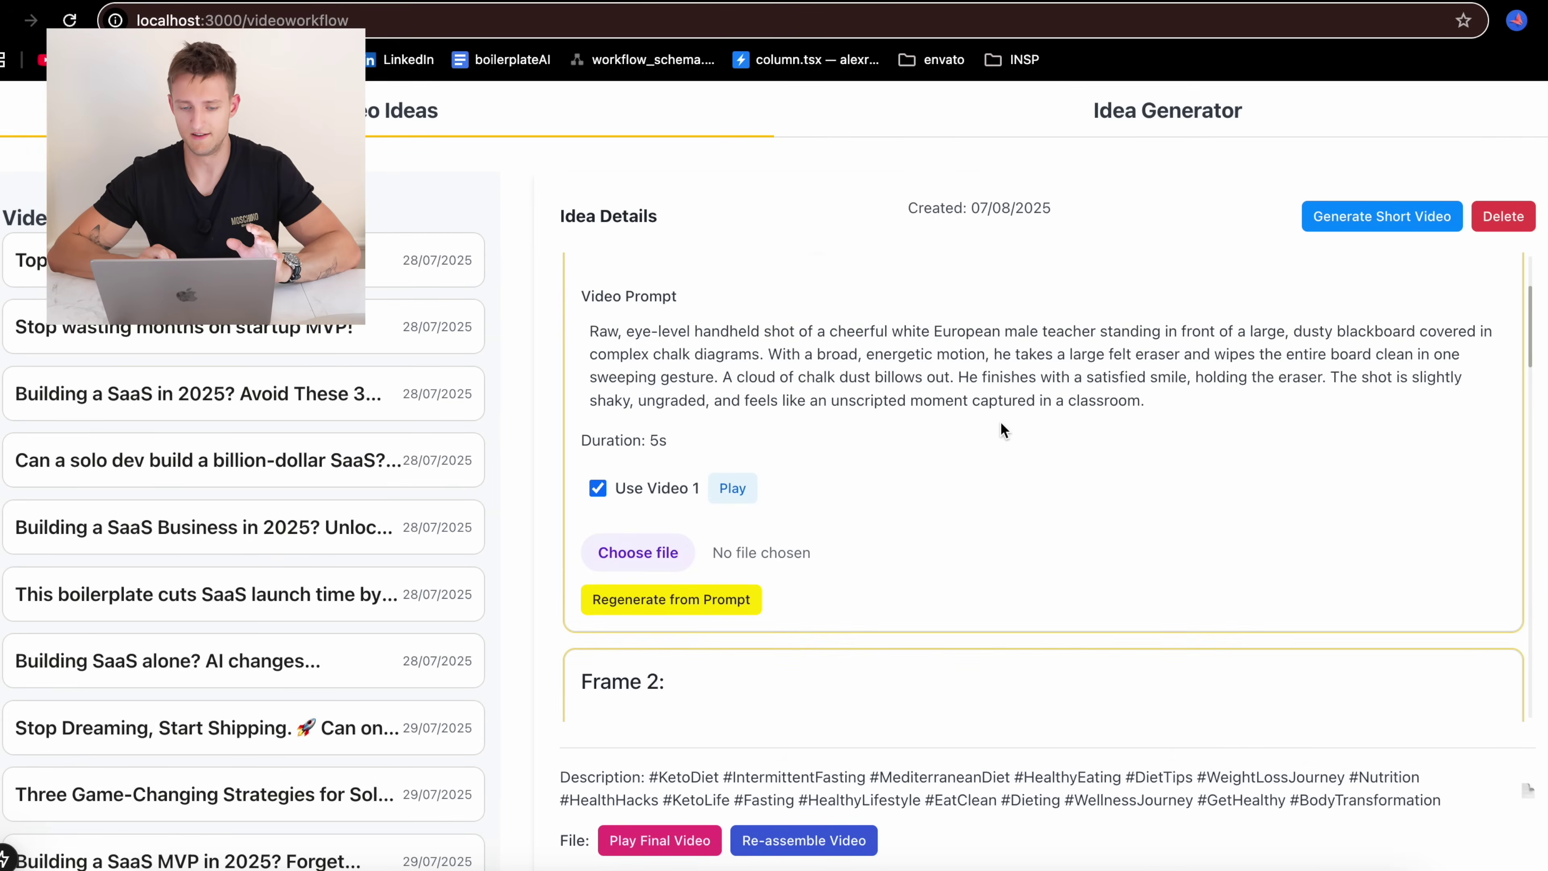
pyautogui.click(725, 527)
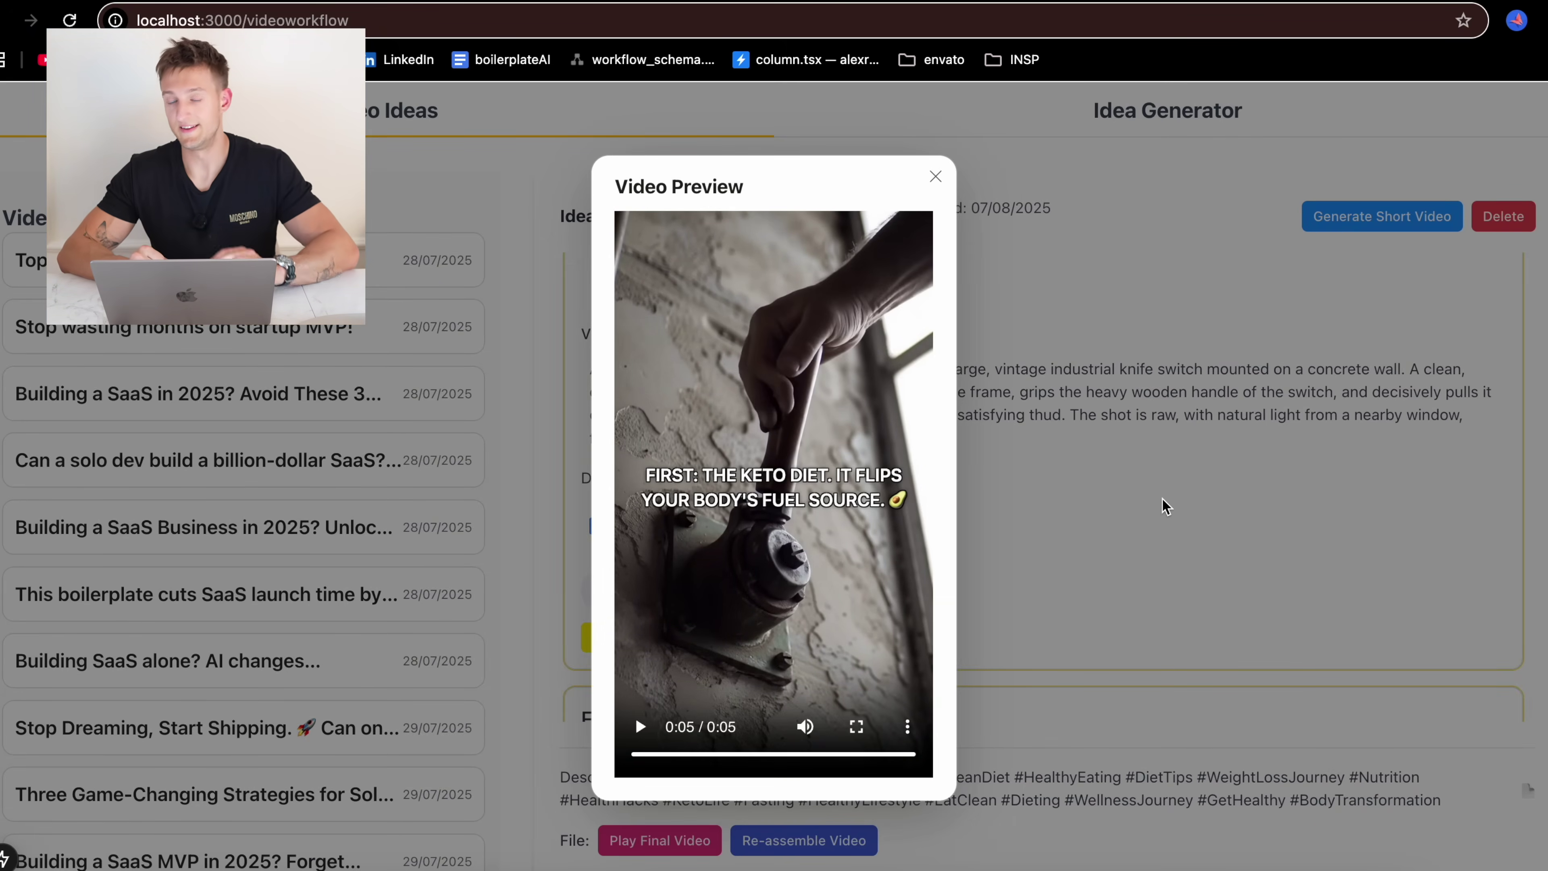
pyautogui.click(1166, 506)
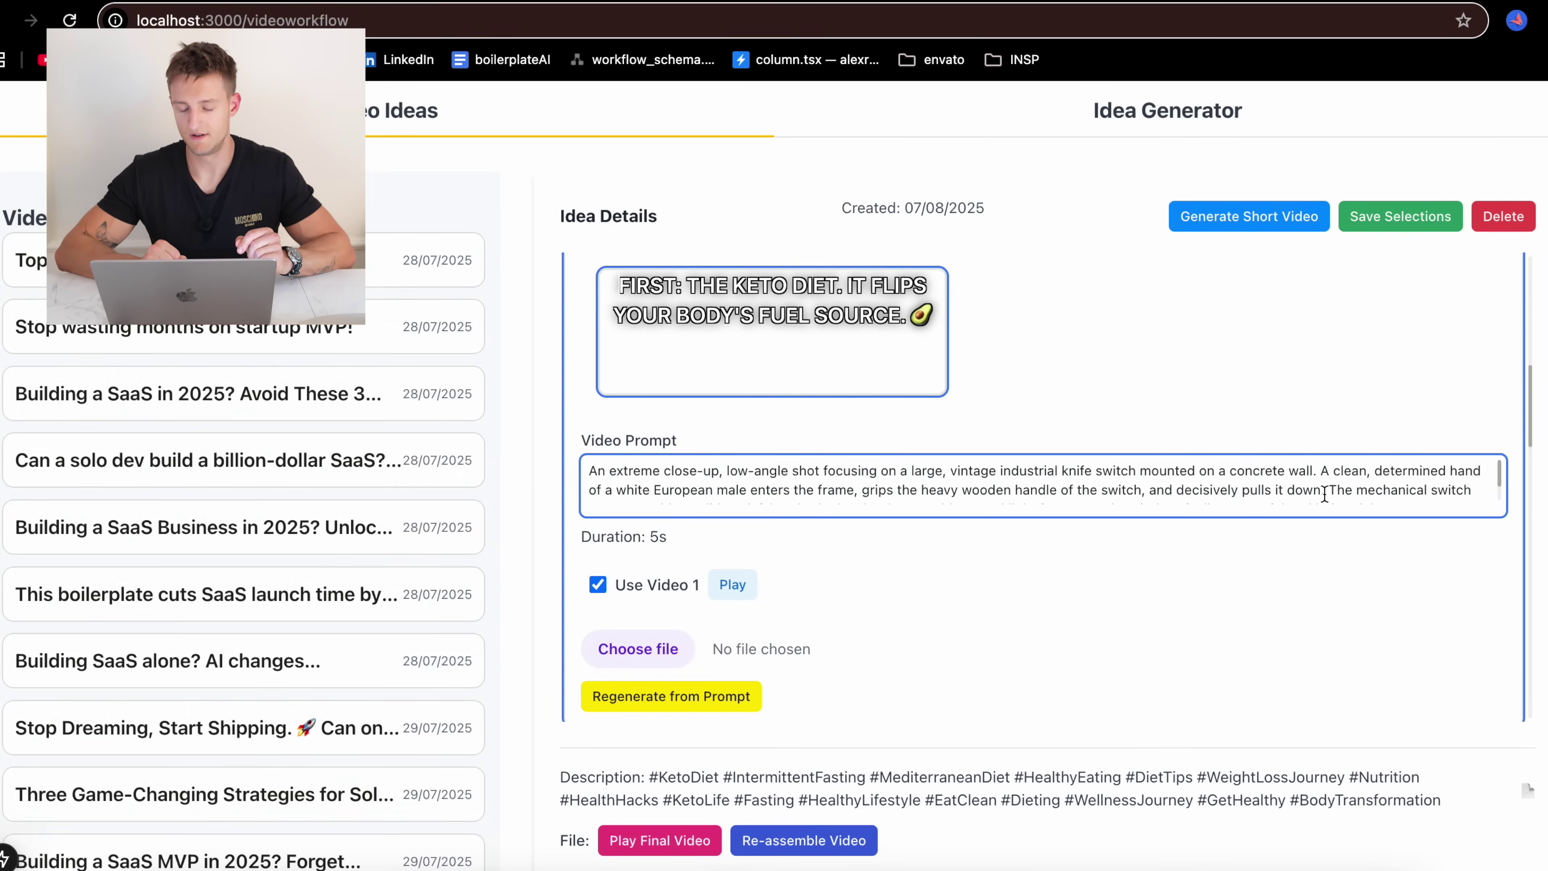
# Append 'takes the hand out of the cadre' to Frame 2's video prompt, save, and regenerate the clip
pyautogui.scroll(-1, 1324, 494)
pyautogui.scroll(1, 1131, 480)
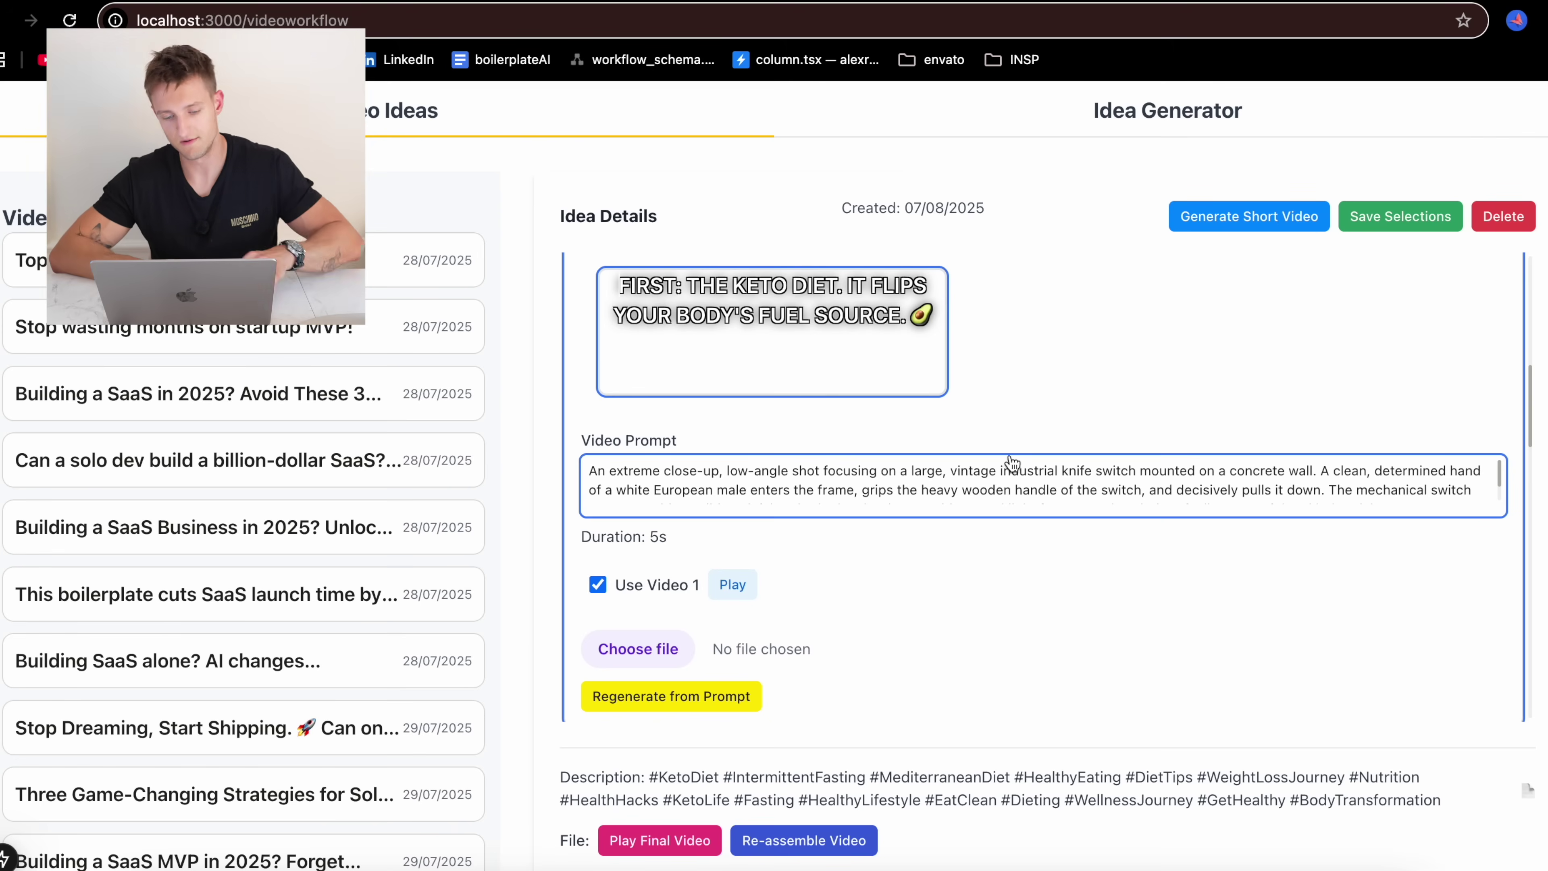
pyautogui.scroll(-1, 1012, 464)
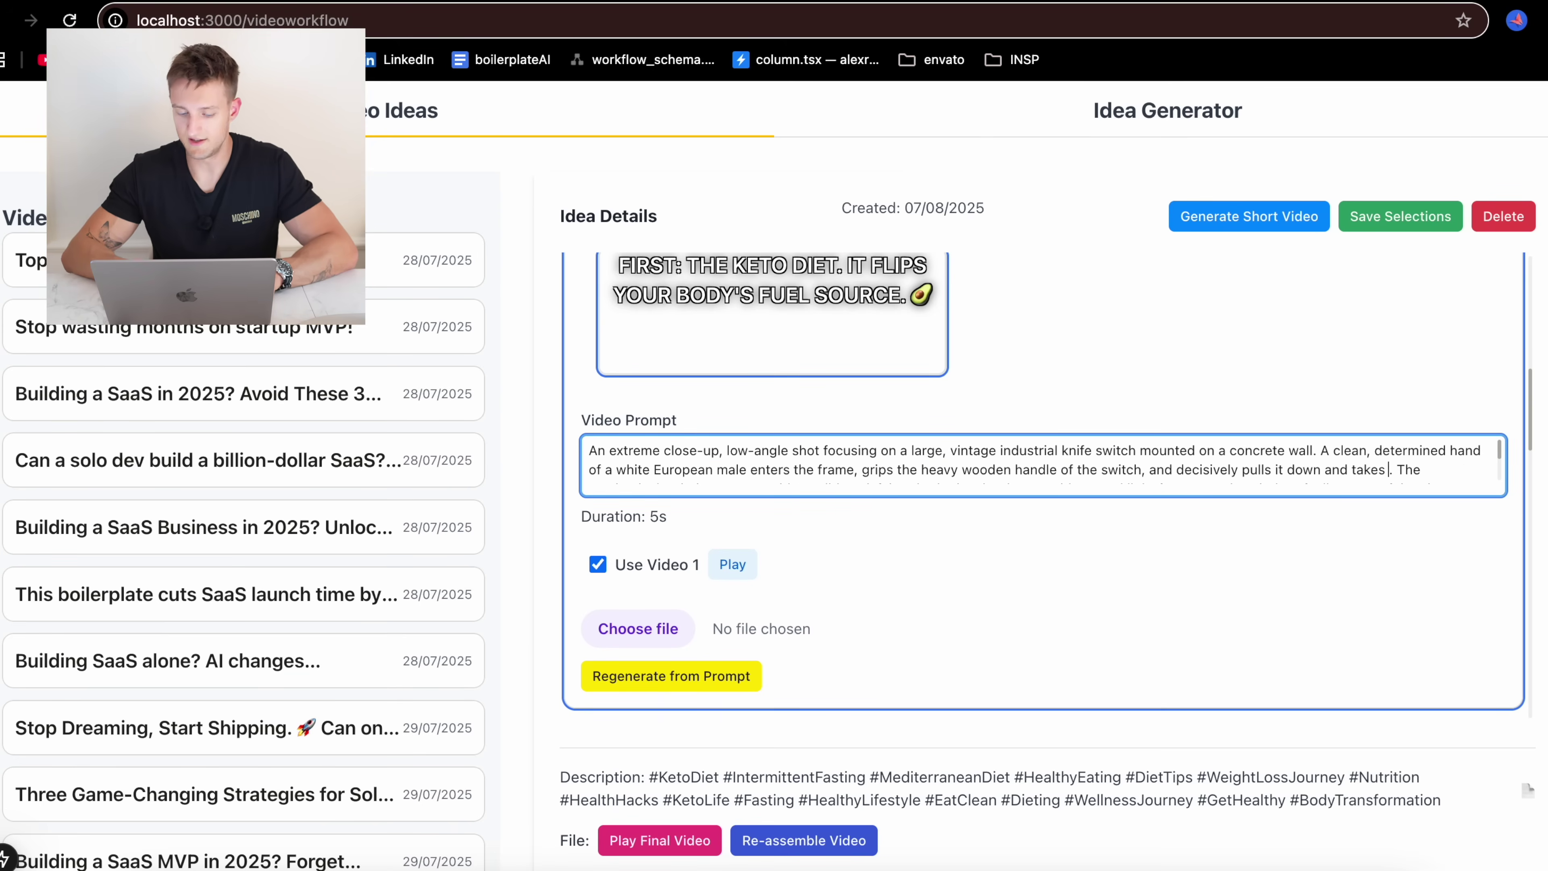
pyautogui.write('the hand out of')
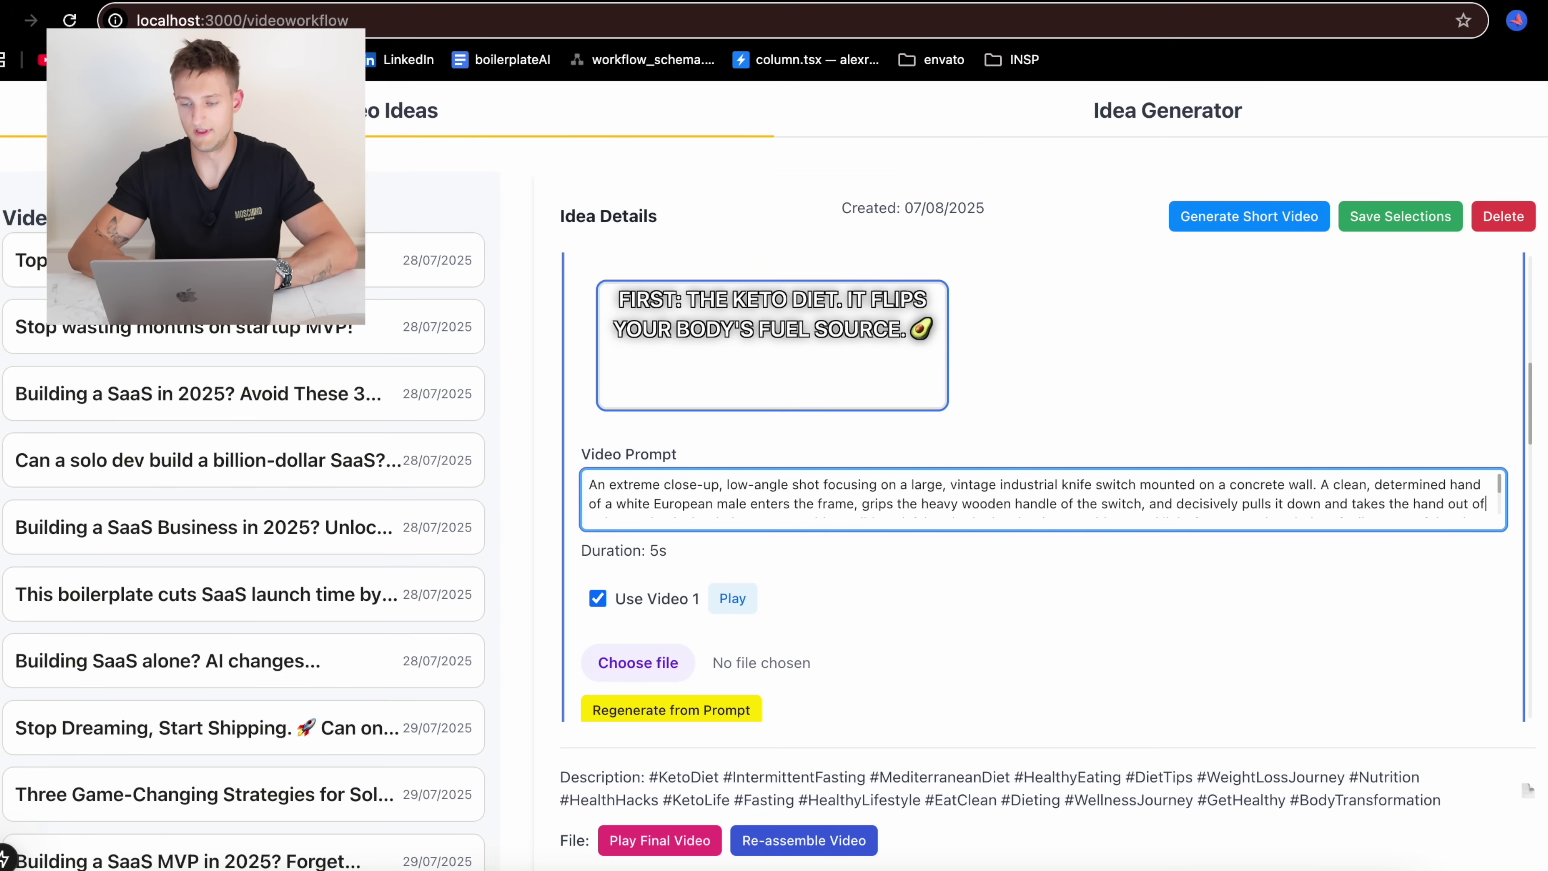
pyautogui.write(' the')
pyautogui.write(' cadre')
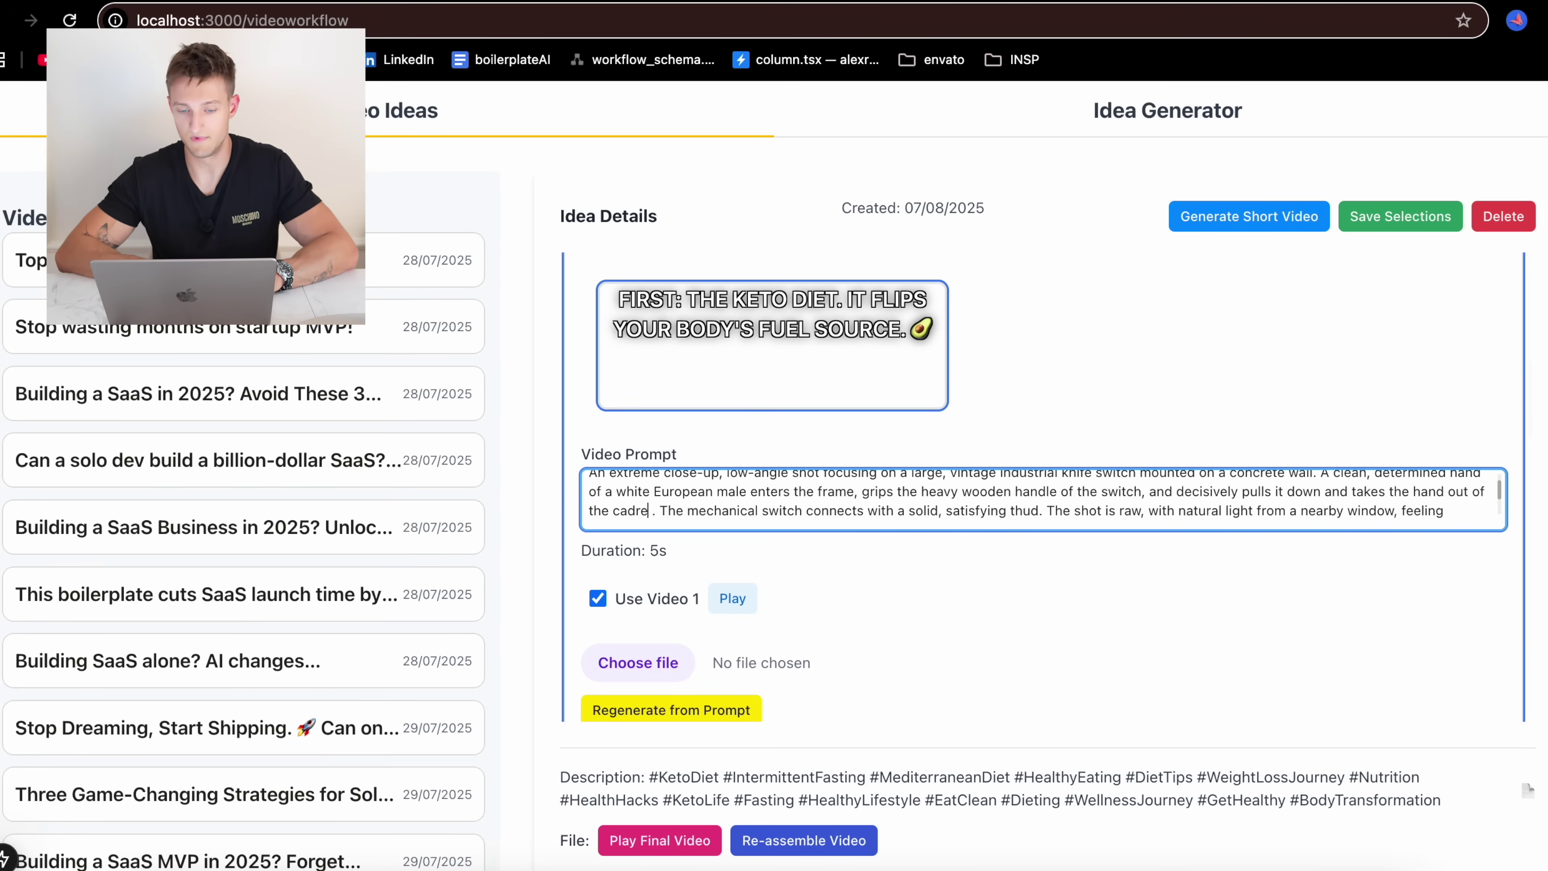
pyautogui.click(1396, 219)
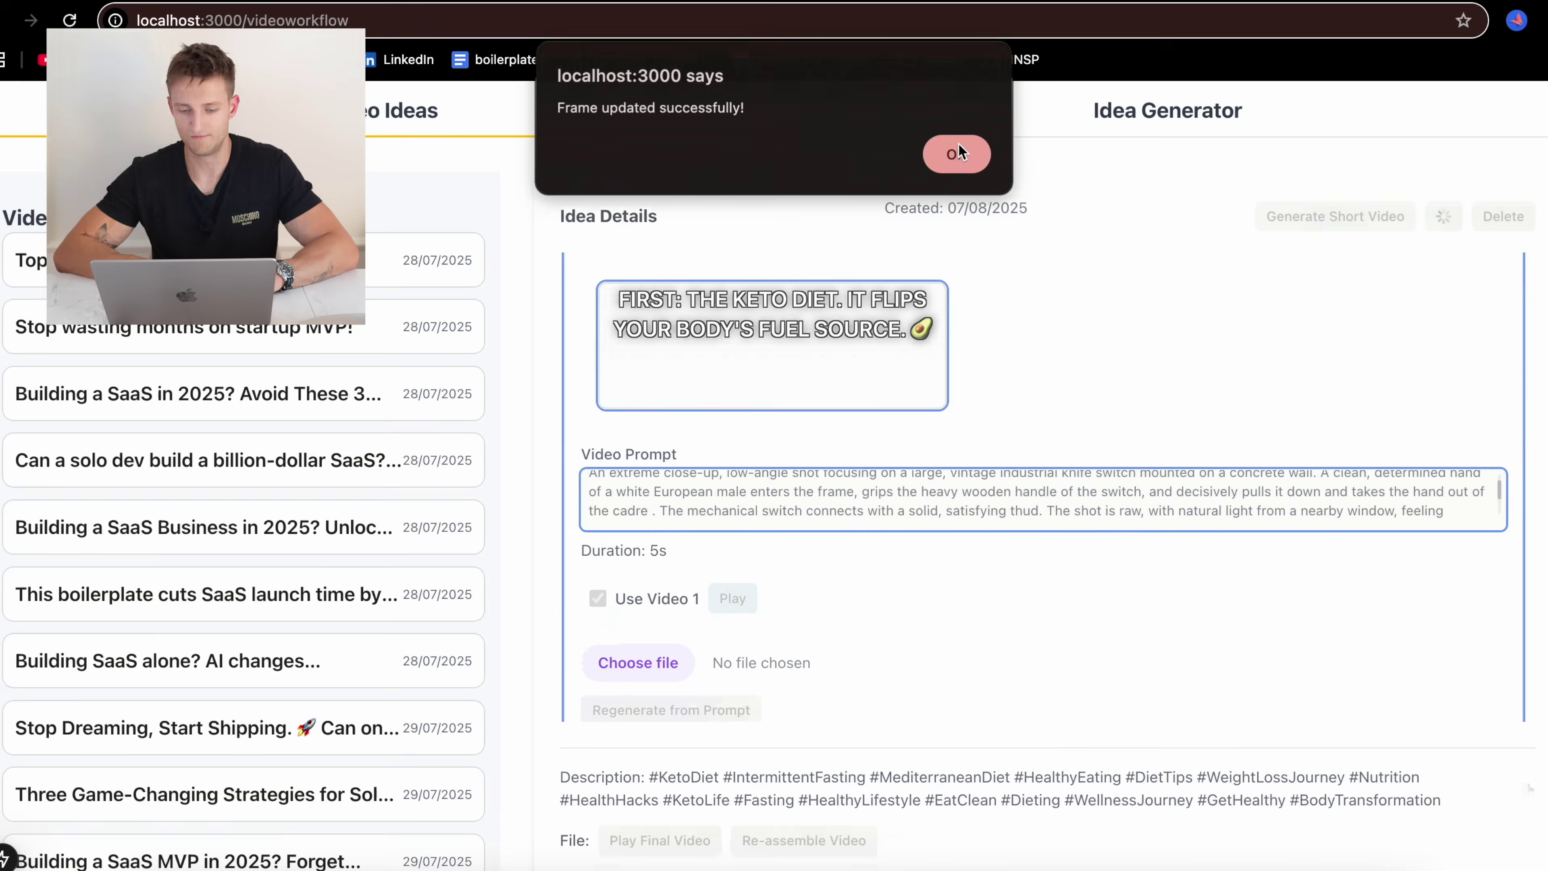
pyautogui.click(954, 152)
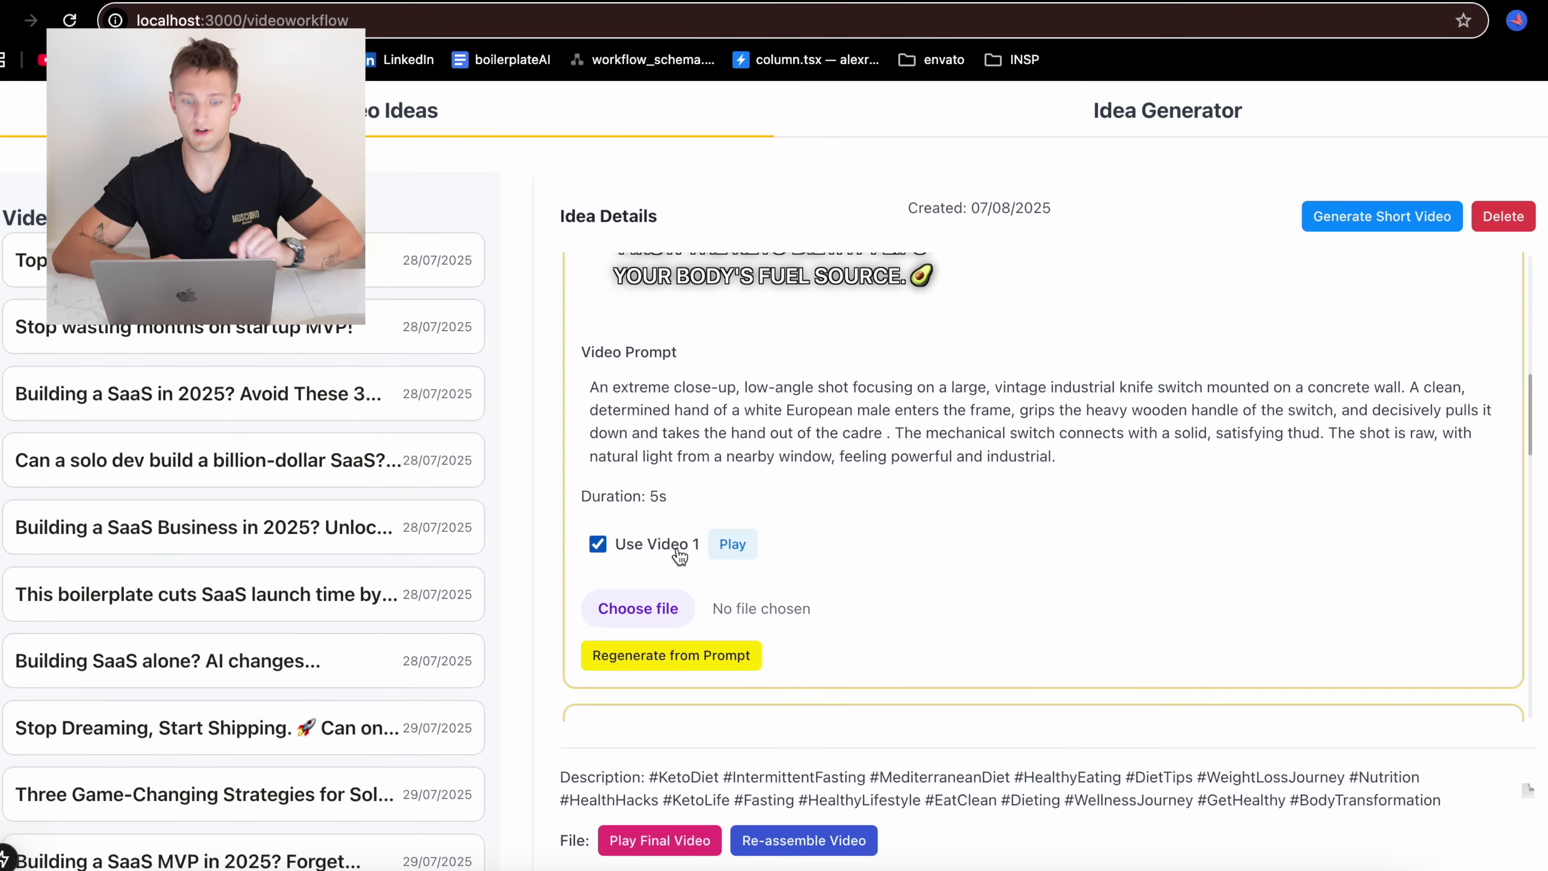
pyautogui.click(707, 653)
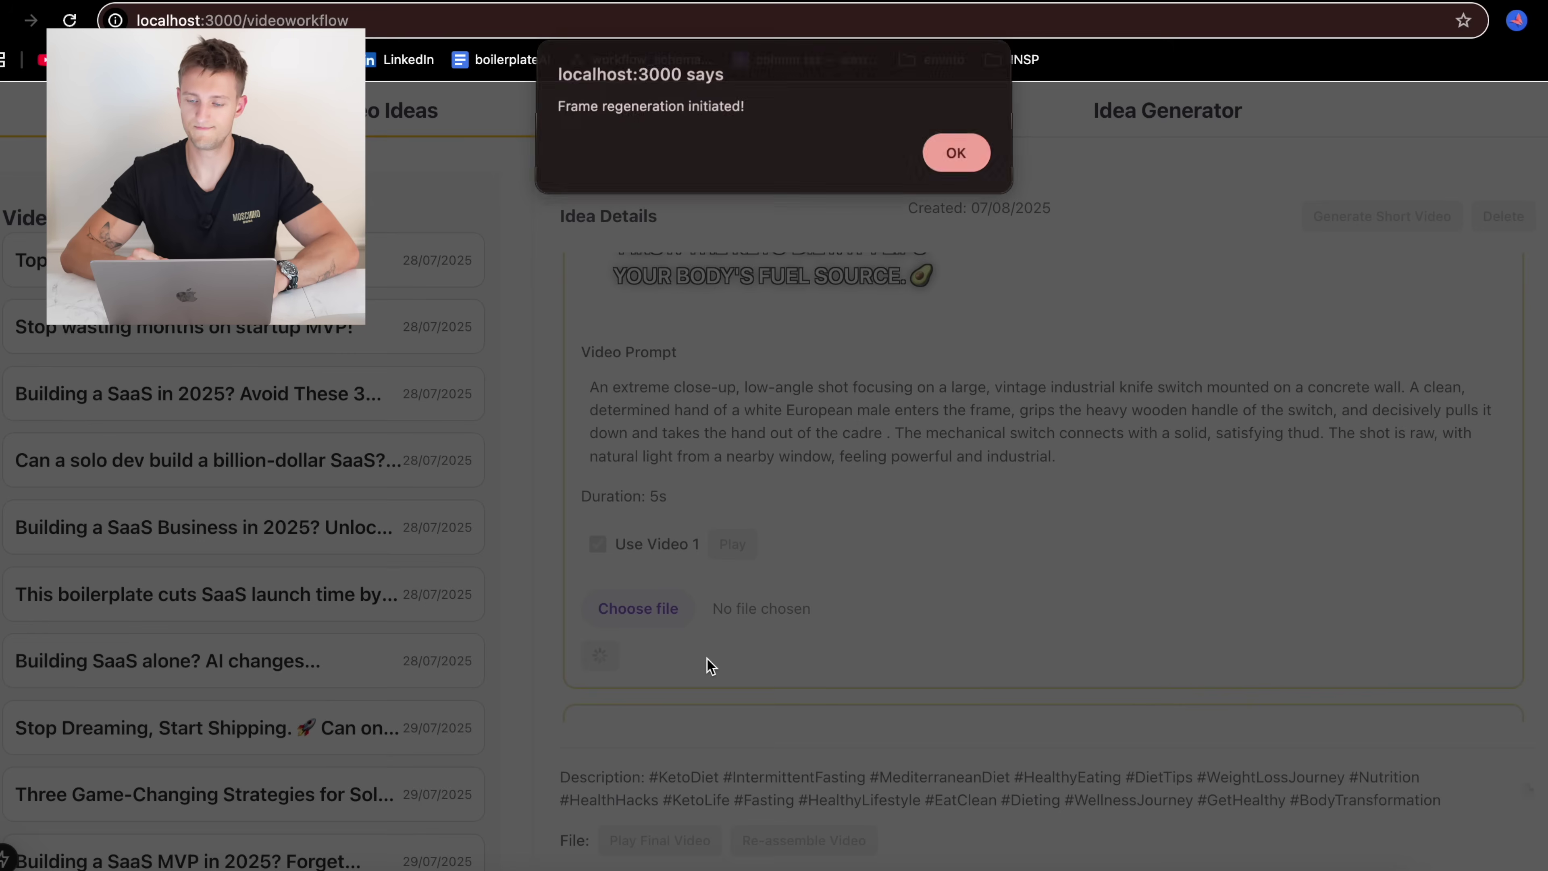
# Preview the newly generated Video 2 clip for the keto scene
pyautogui.click(948, 158)
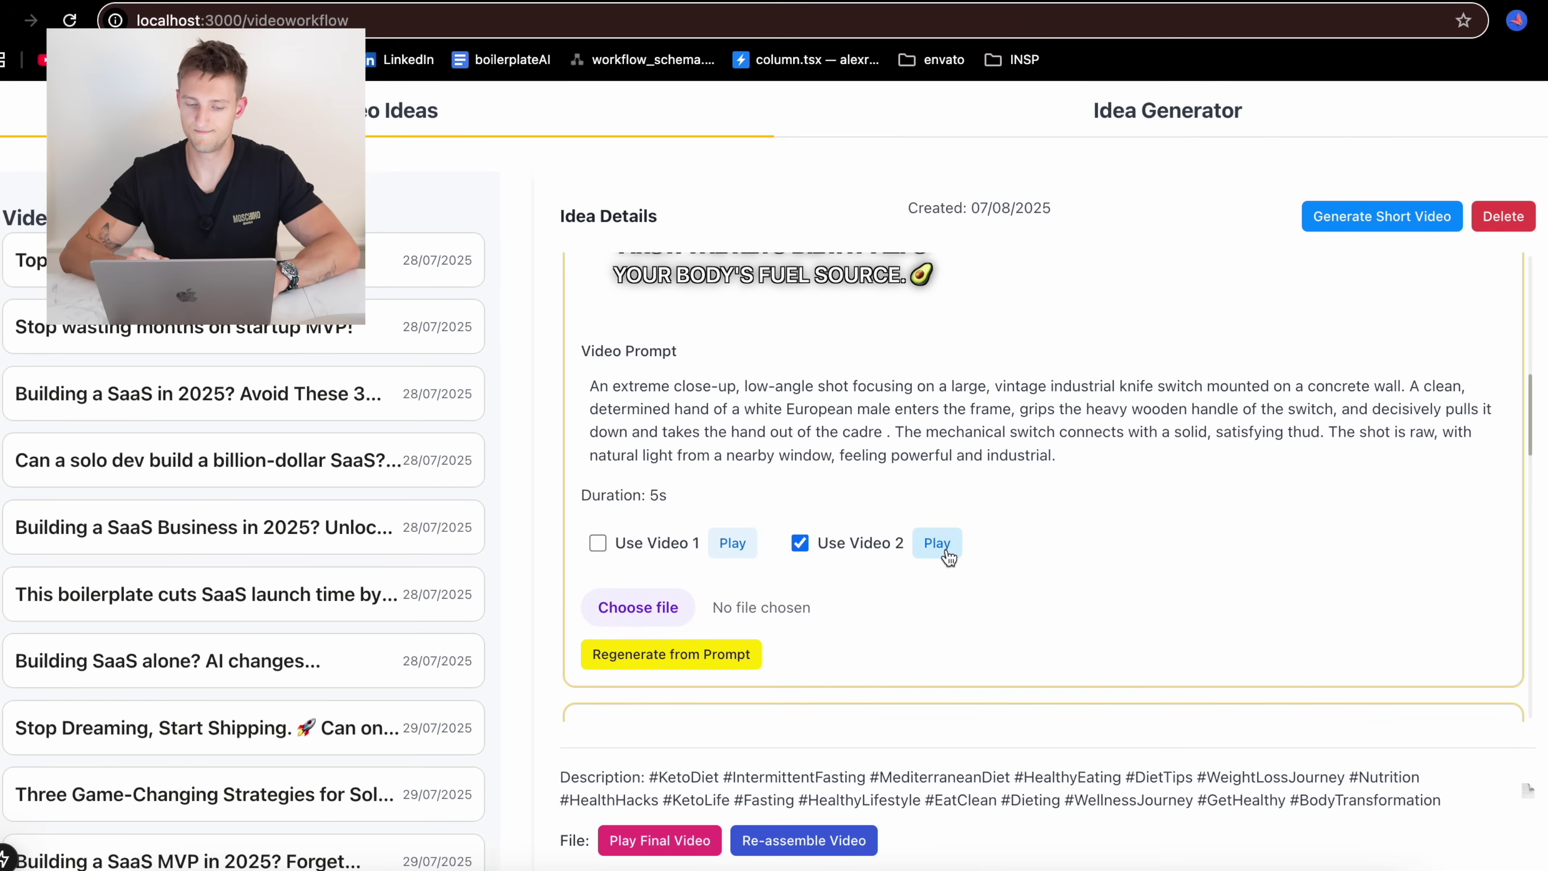
pyautogui.click(937, 544)
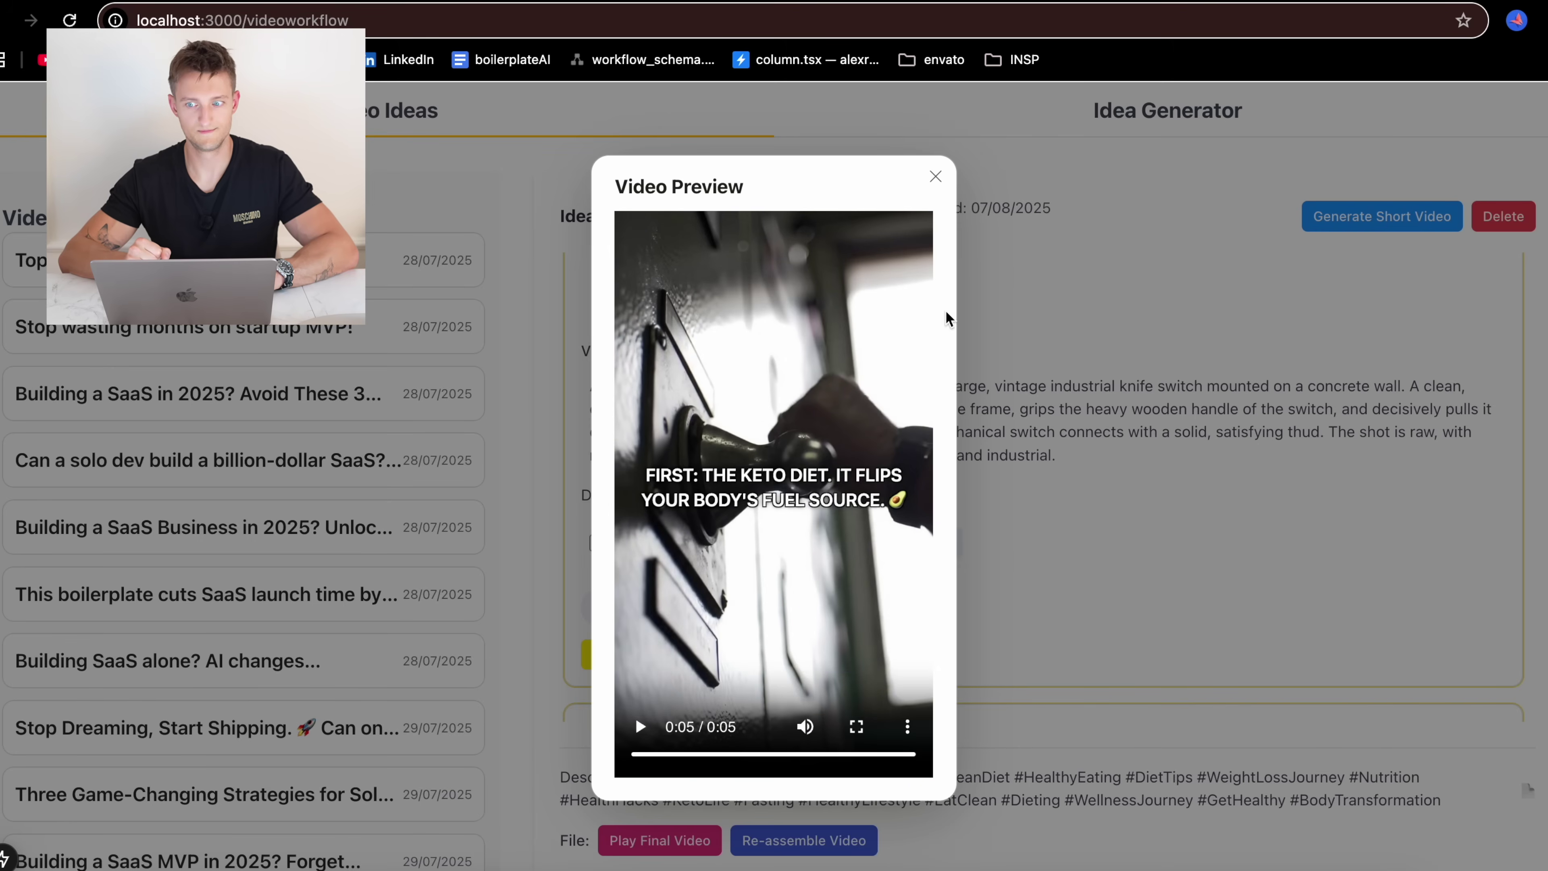
pyautogui.click(936, 178)
# Re-assemble the final video from the currently selected clips
pyautogui.scroll(-5, 1157, 448)
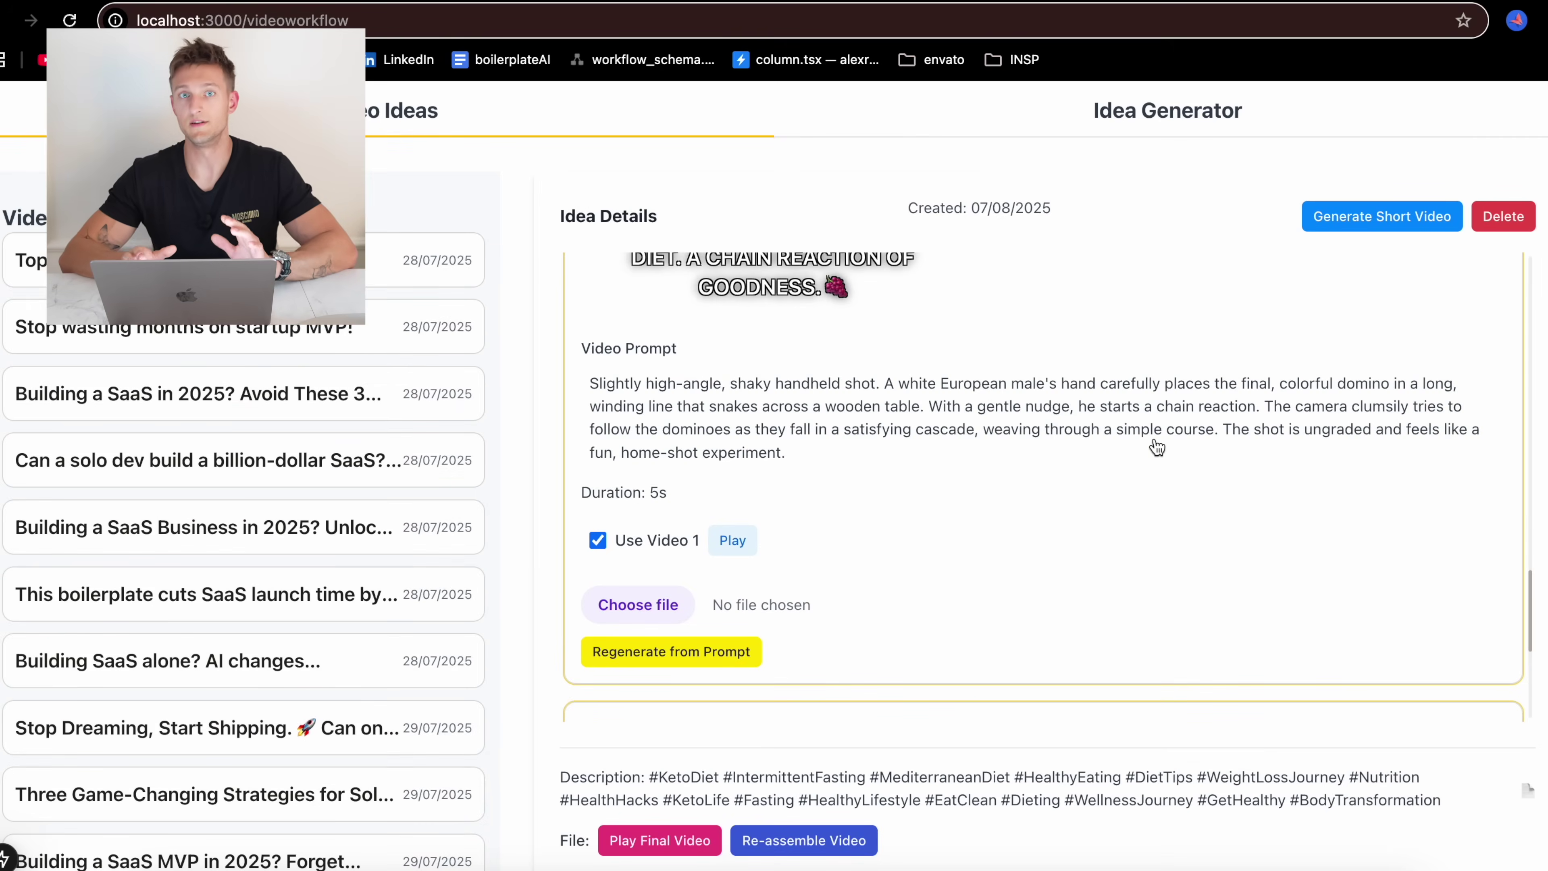
pyautogui.scroll(-6, 1156, 447)
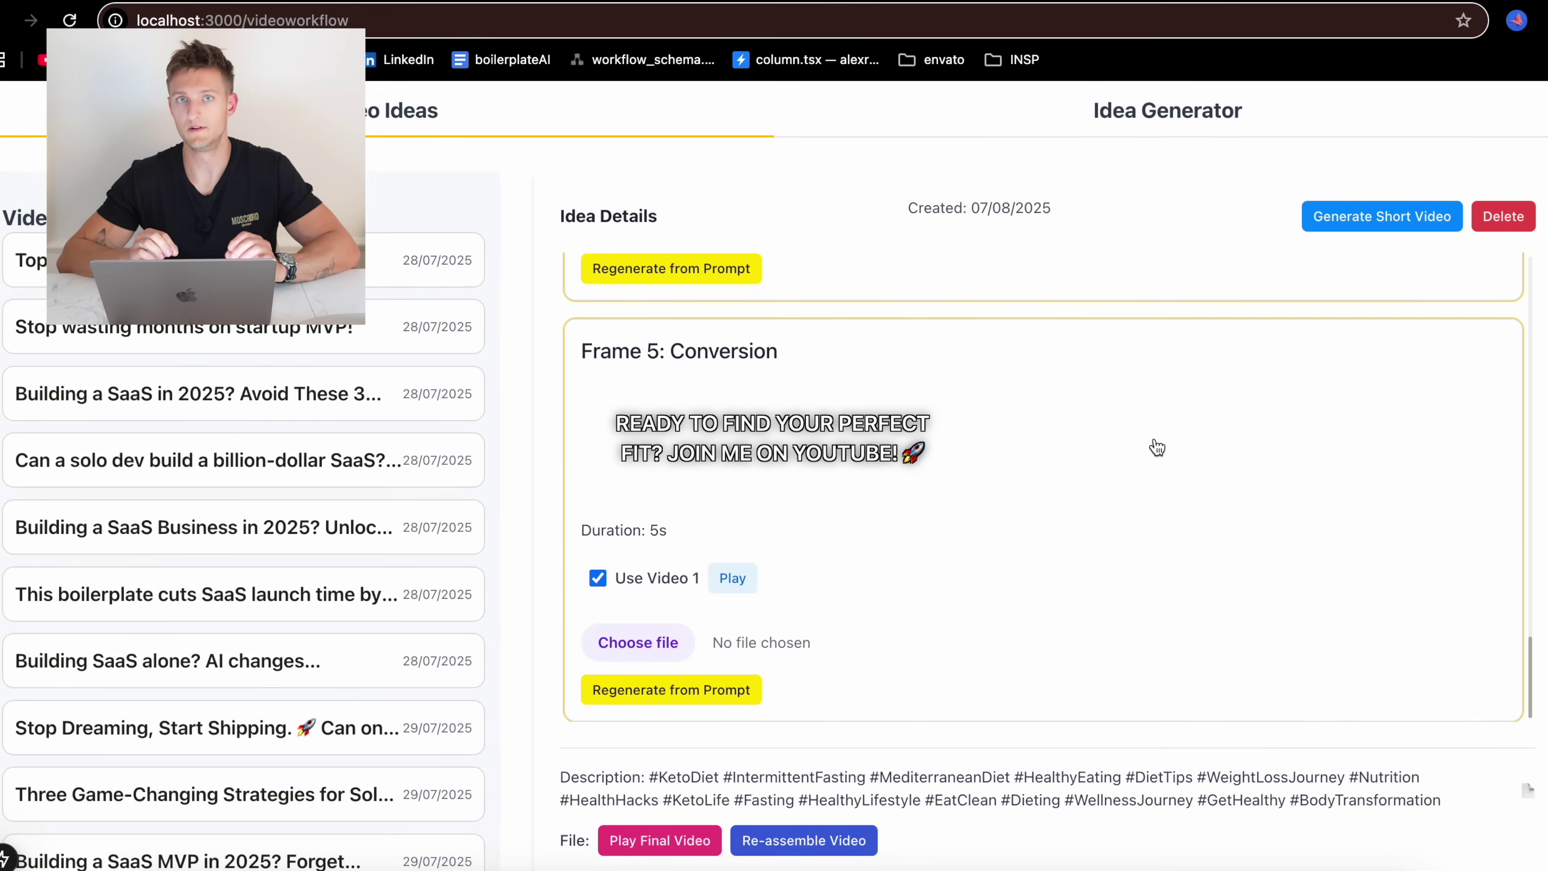
pyautogui.click(795, 842)
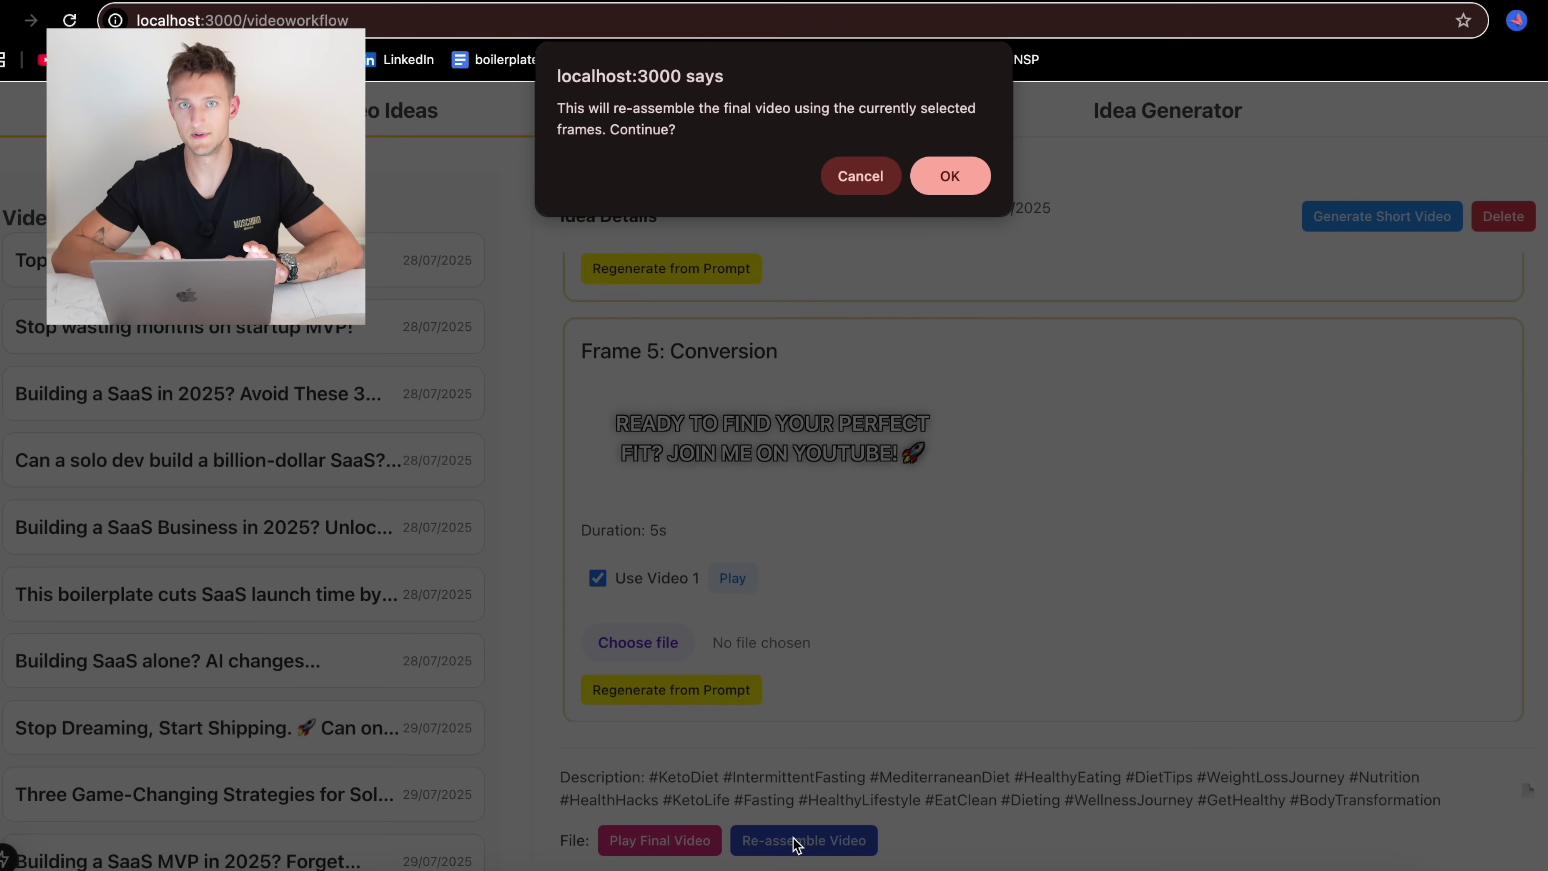
pyautogui.click(947, 176)
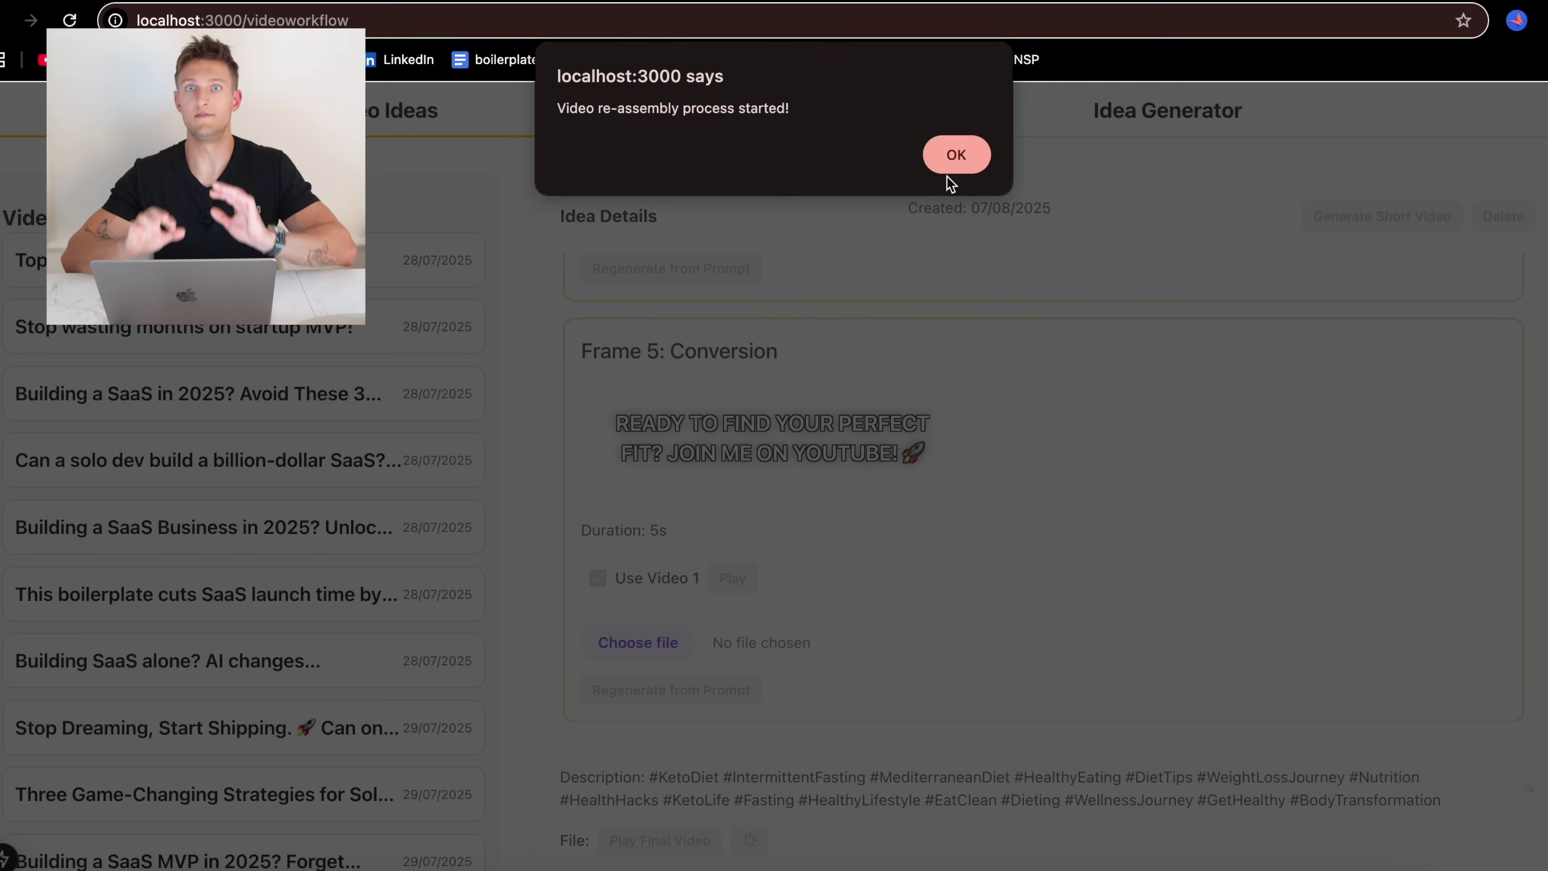
pyautogui.click(964, 162)
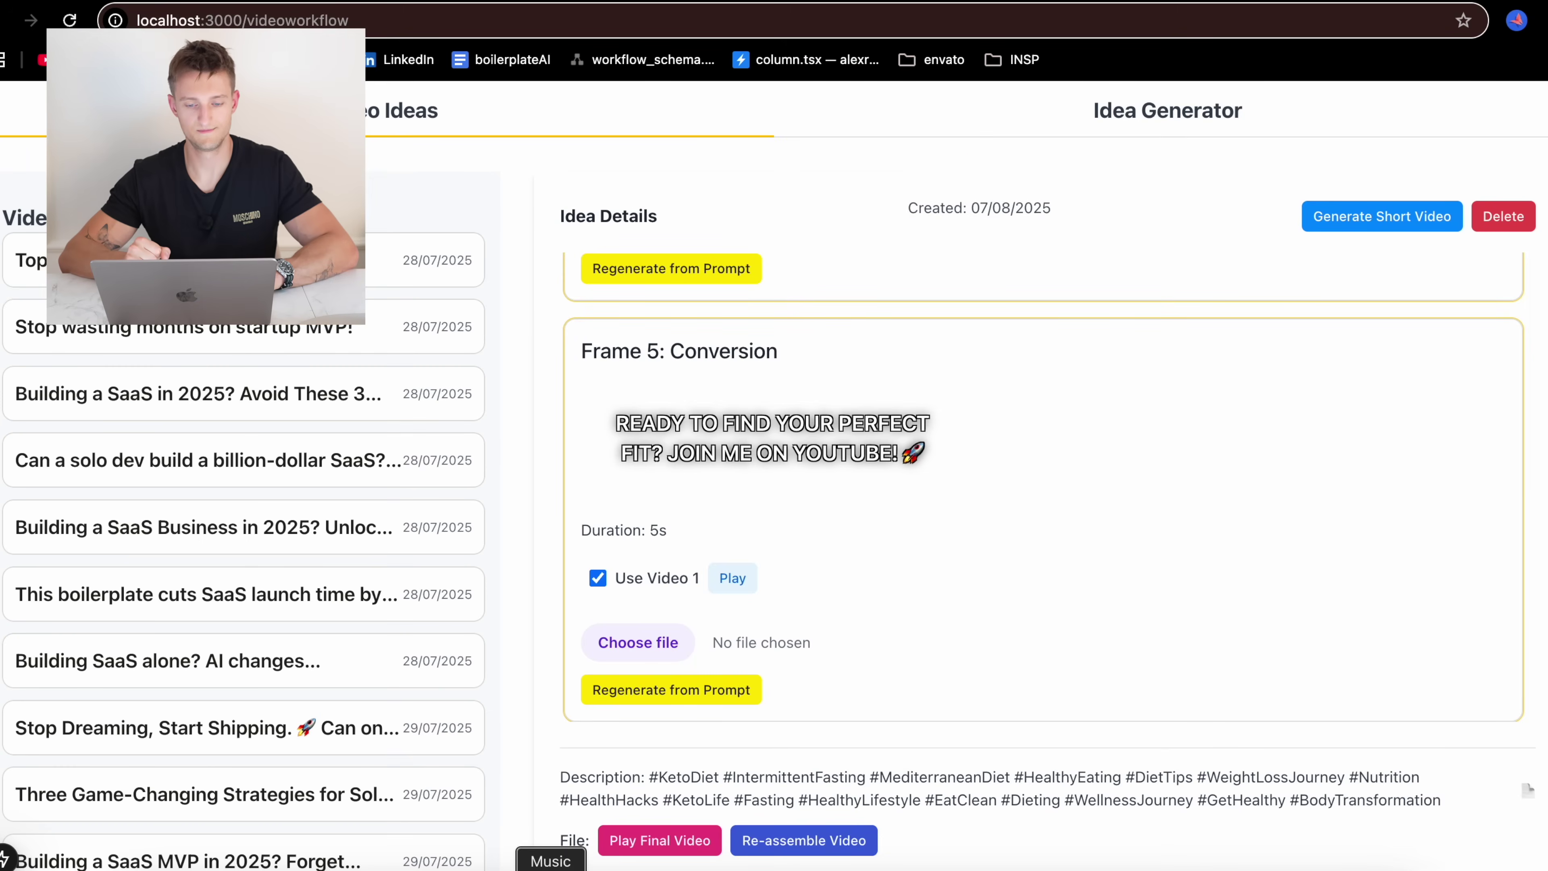
# Play the re-assembled diet final video in the Video Preview
pyautogui.click(662, 841)
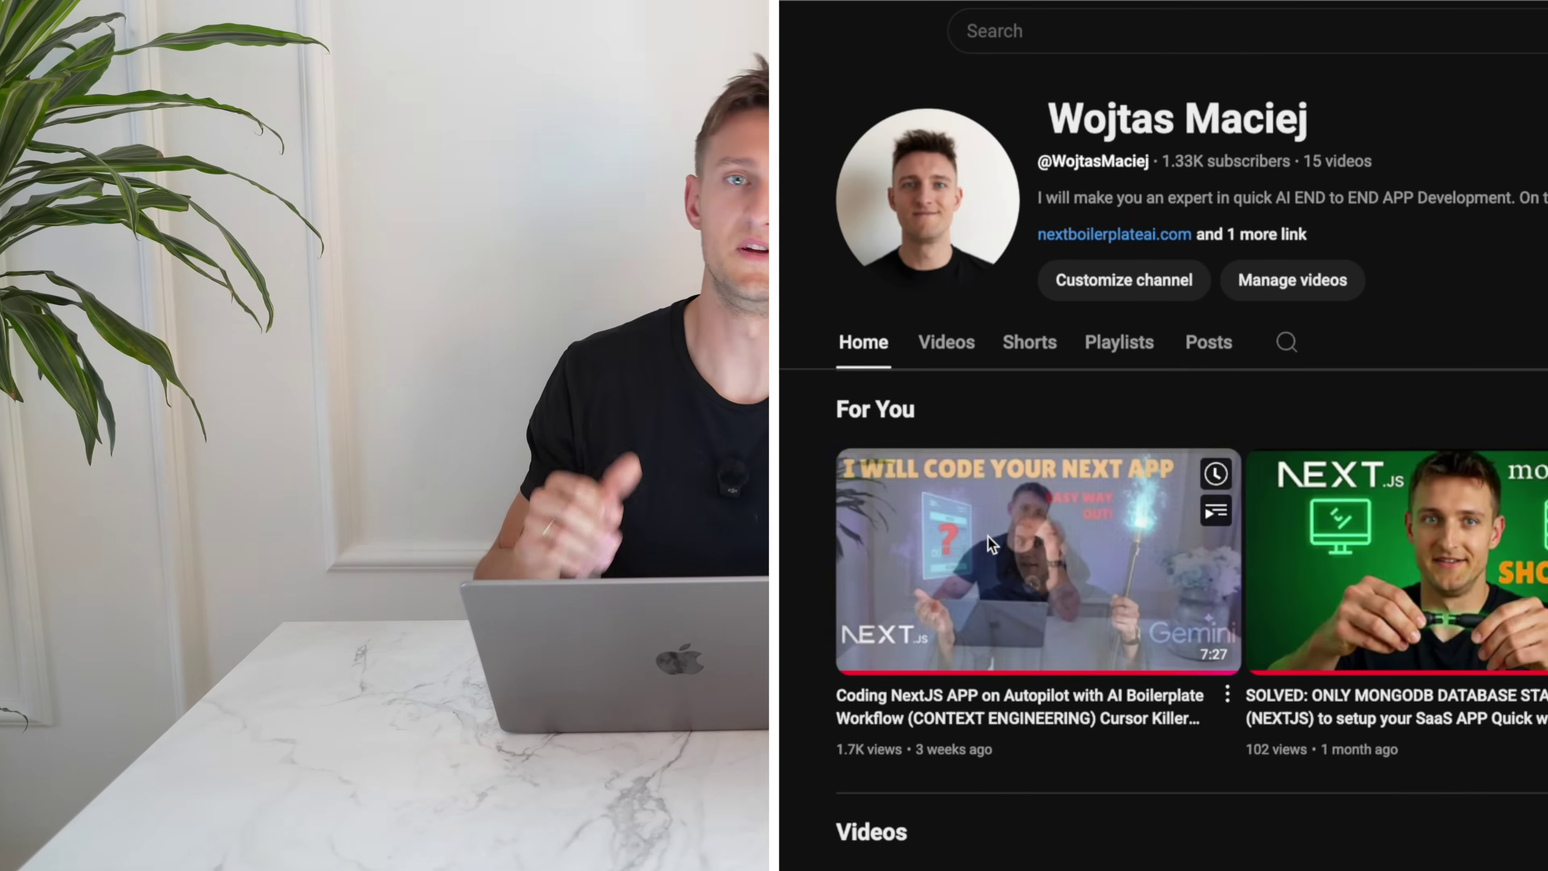
pyautogui.moveTo(987, 535)
pyautogui.moveTo(1372, 576)
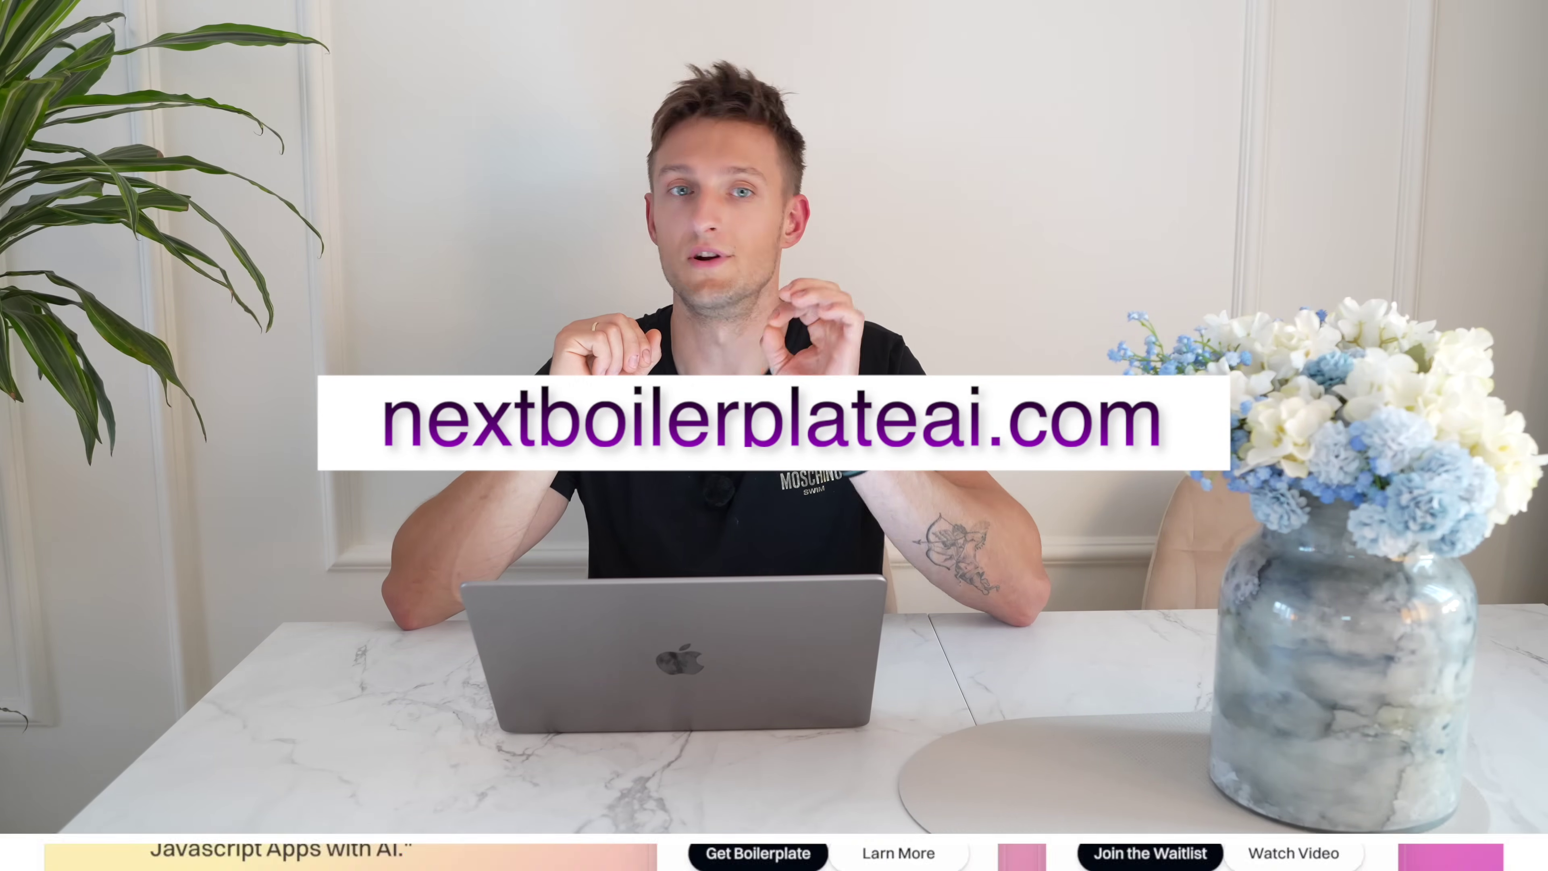
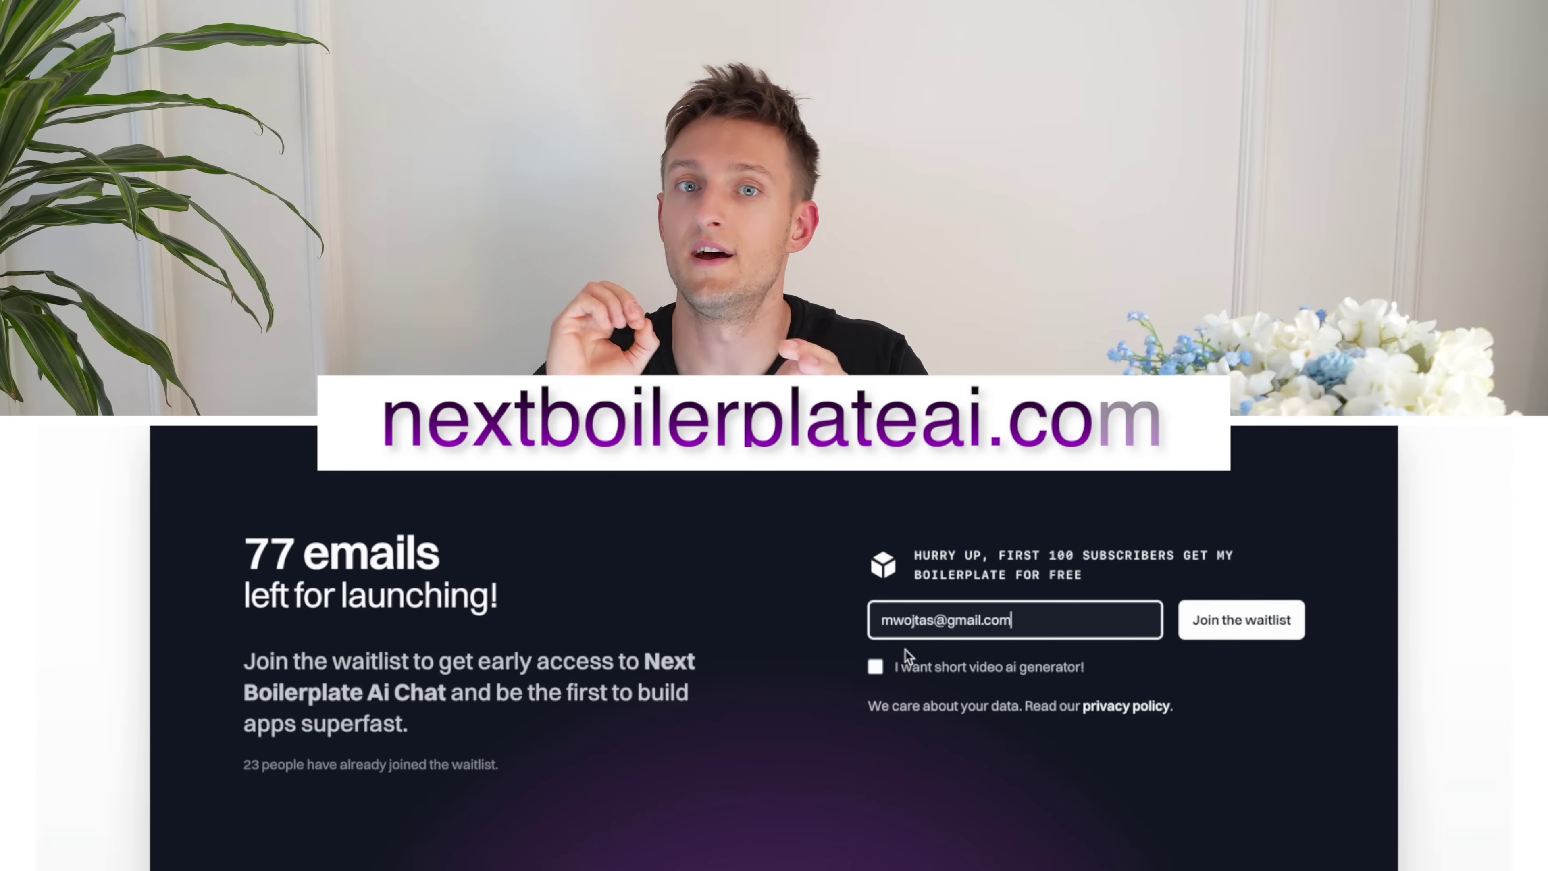
# Enter an e-mail address, tick 'I want short video ai generator!', and submit the waitlist sign-up
pyautogui.click(909, 666)
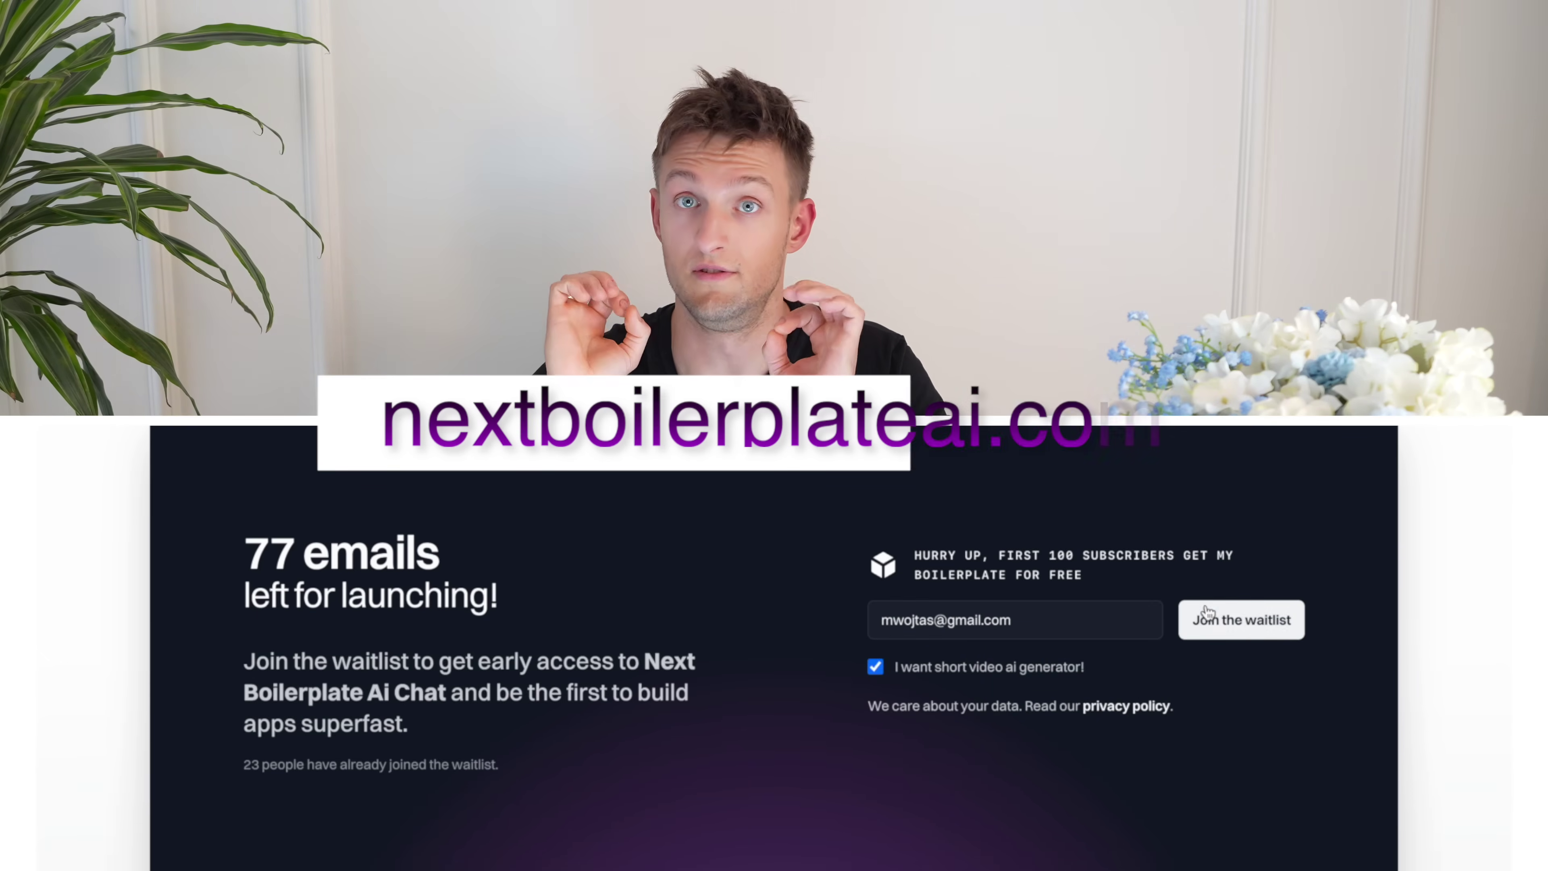
pyautogui.click(1238, 621)
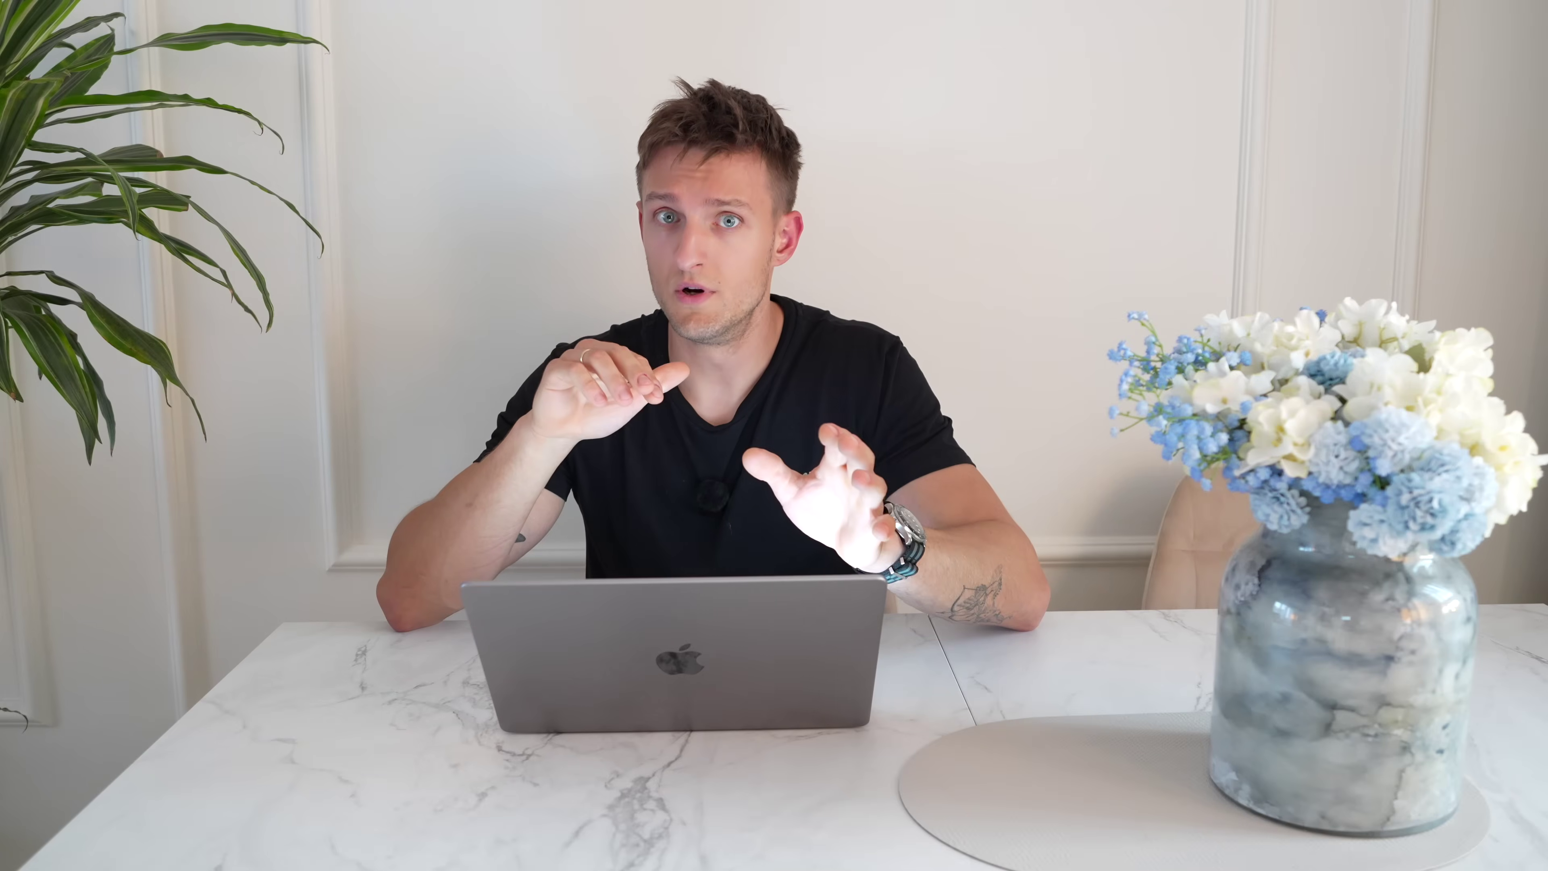